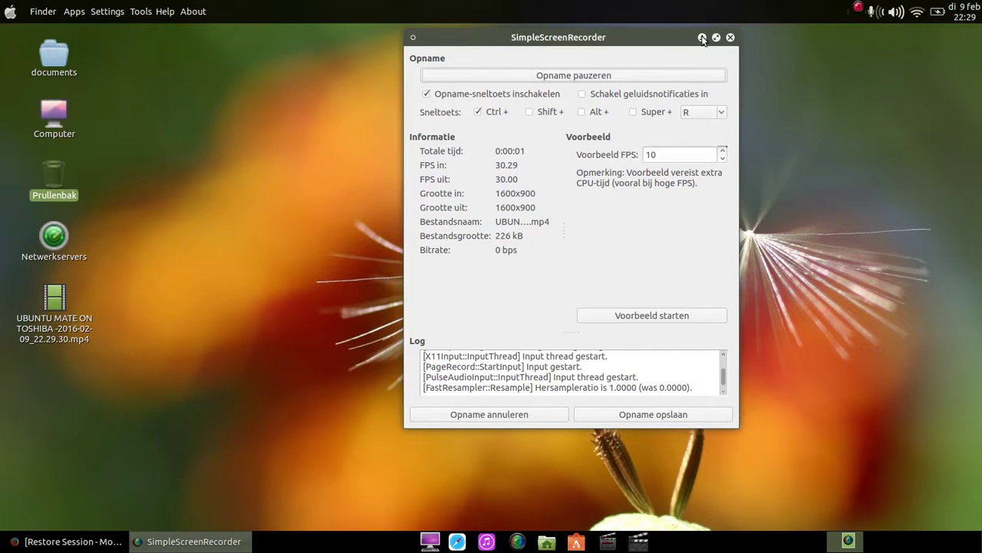
# Minimize the SimpleScreenRecorder window while recording keeps running
pyautogui.click(702, 37)
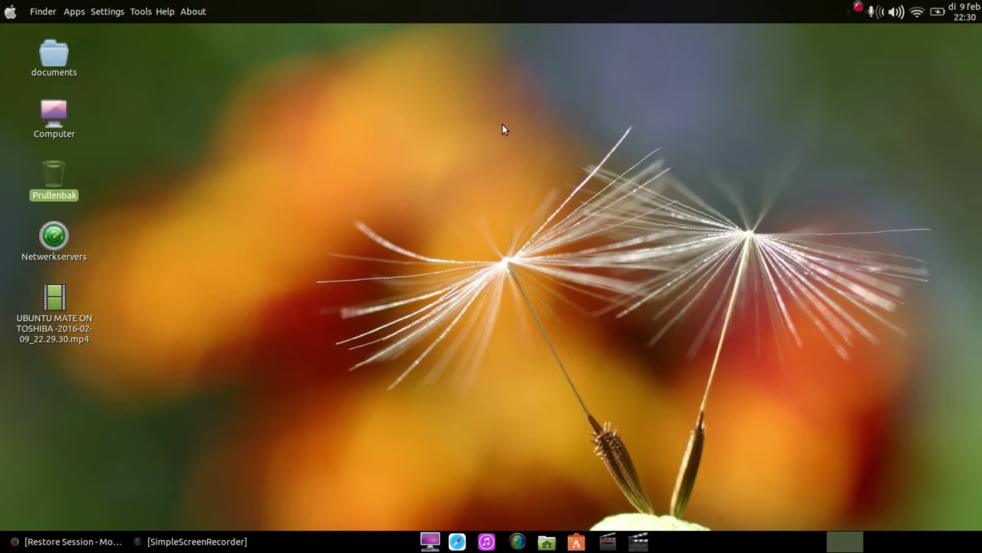
# Launch MATE Tweak from the Apple menu, set Panel layouts to Ubuntu MATE, and close it
pyautogui.click(11, 10)
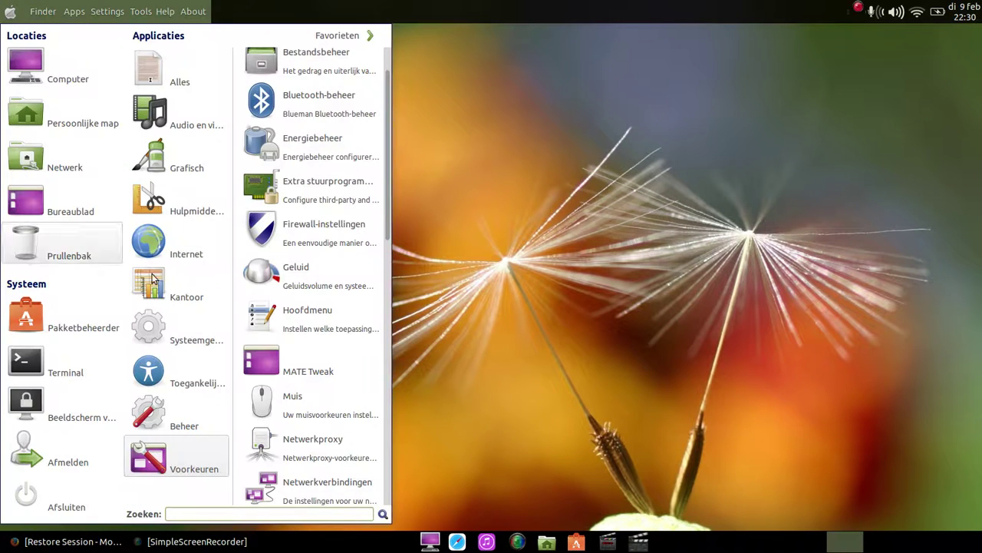
pyautogui.click(304, 363)
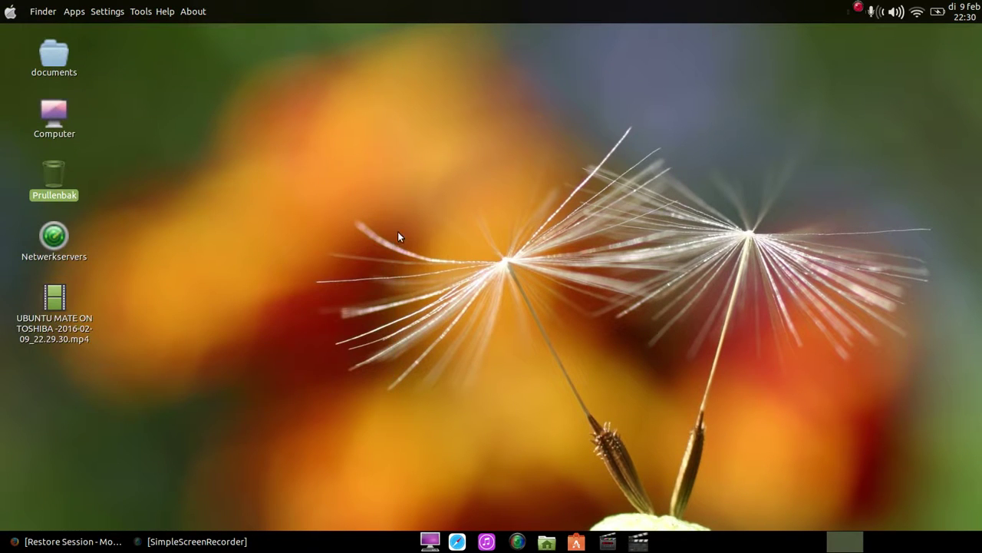
pyautogui.click(314, 277)
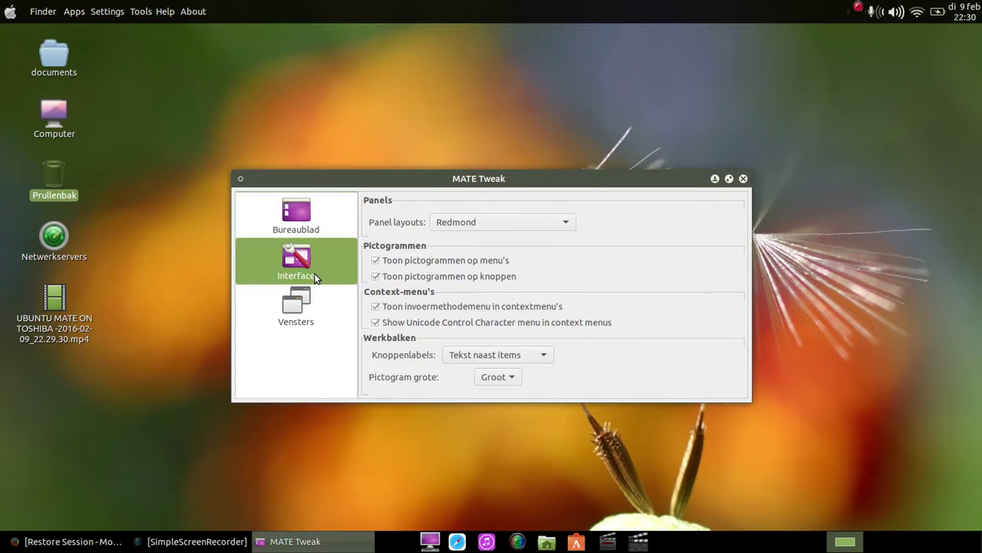
pyautogui.click(460, 224)
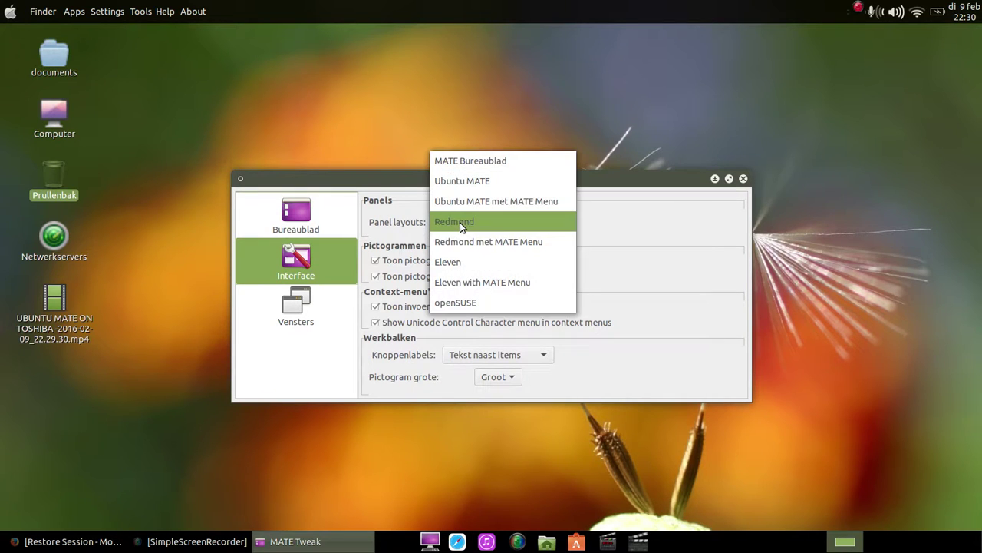
pyautogui.click(472, 184)
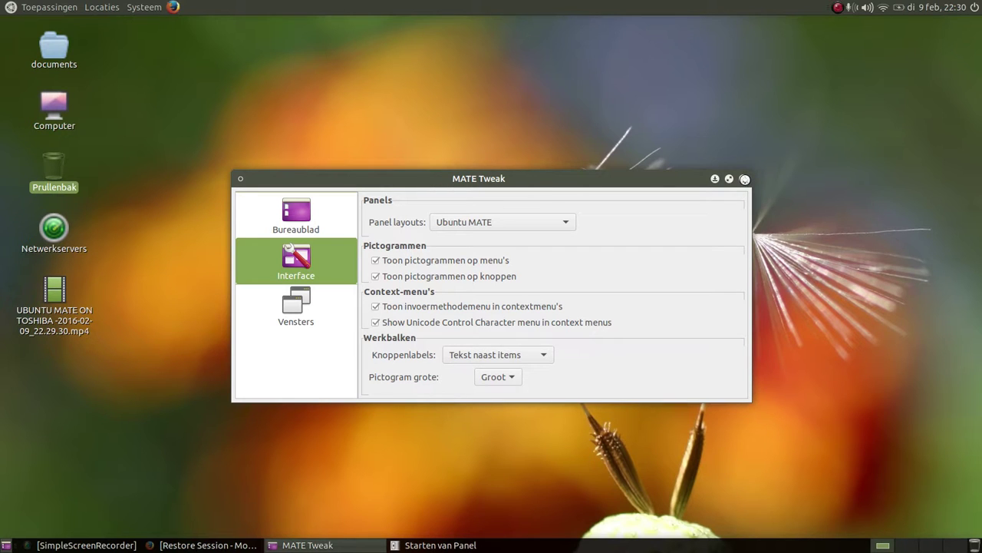
pyautogui.click(745, 179)
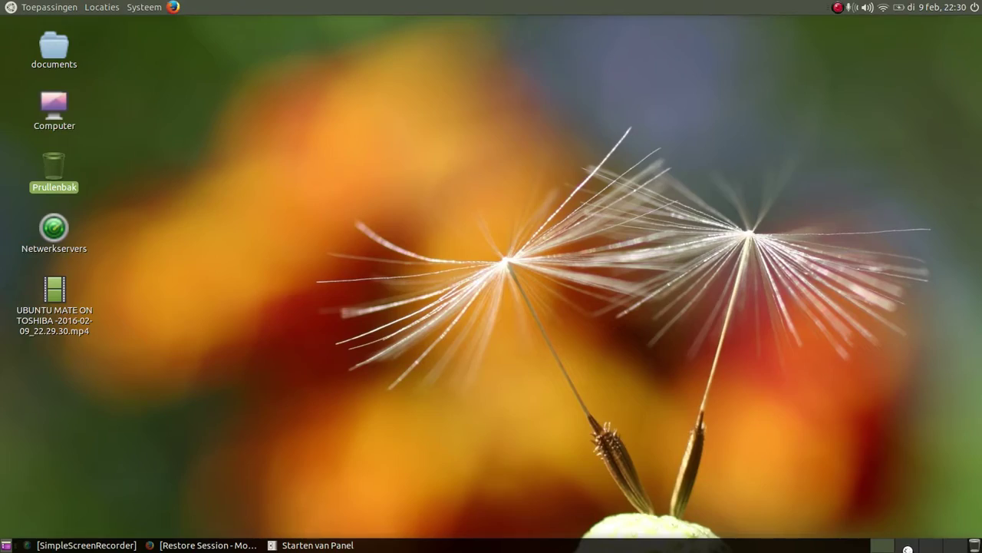
pyautogui.click(880, 547)
pyautogui.click(906, 547)
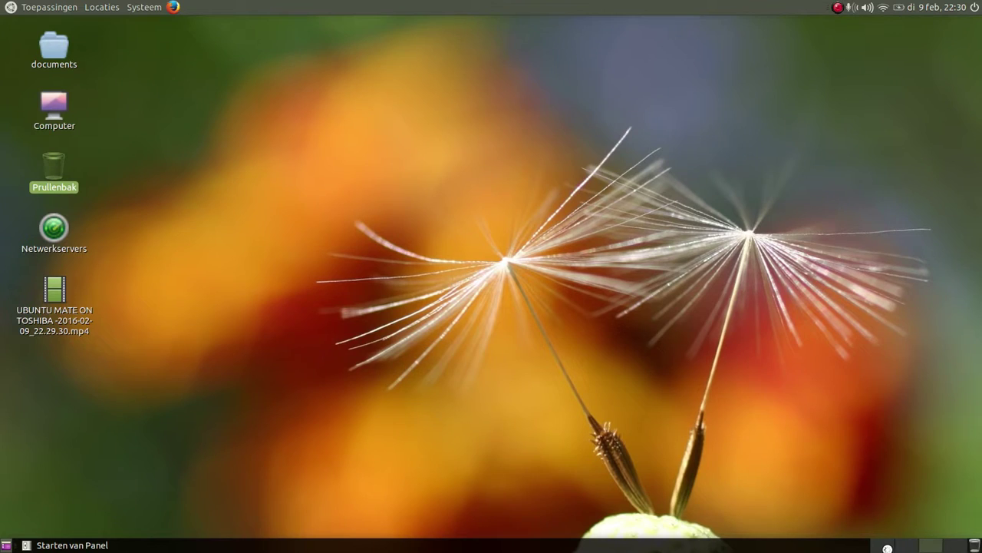
pyautogui.click(883, 547)
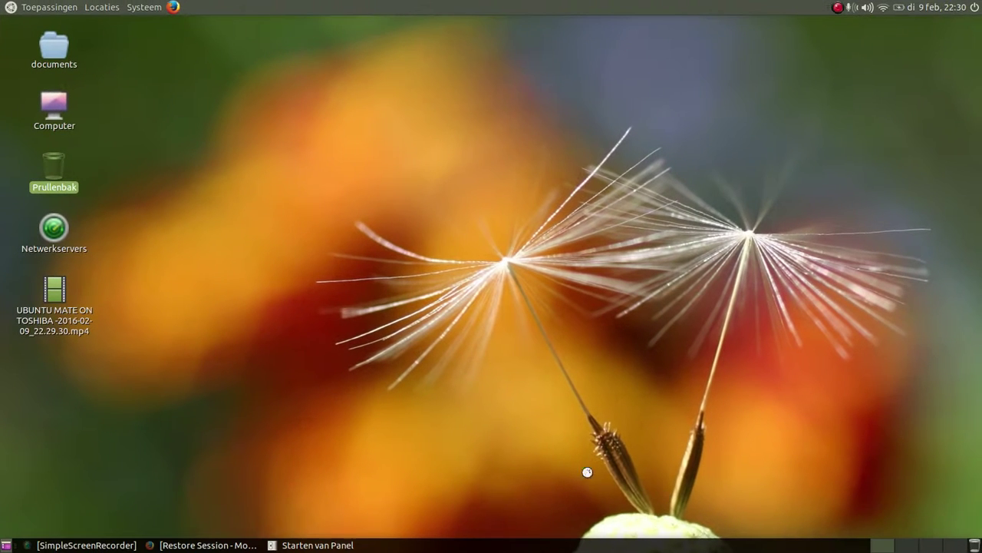
pyautogui.click(22, 7)
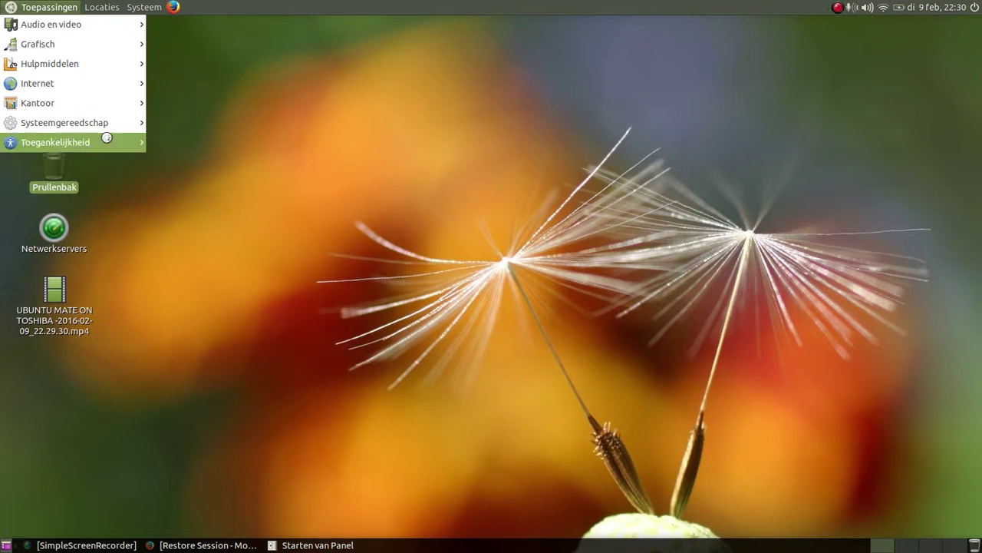
pyautogui.moveTo(74, 20)
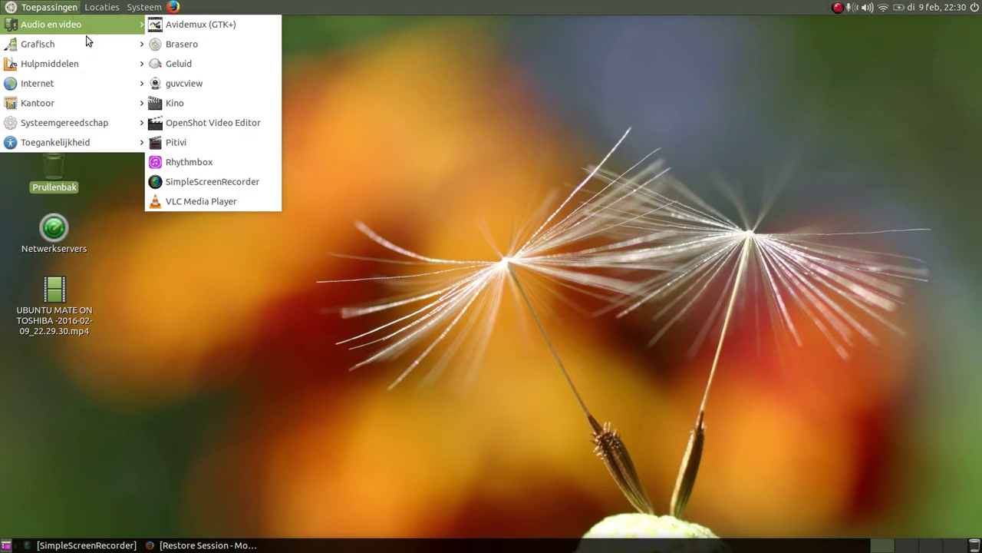
pyautogui.moveTo(144, 7)
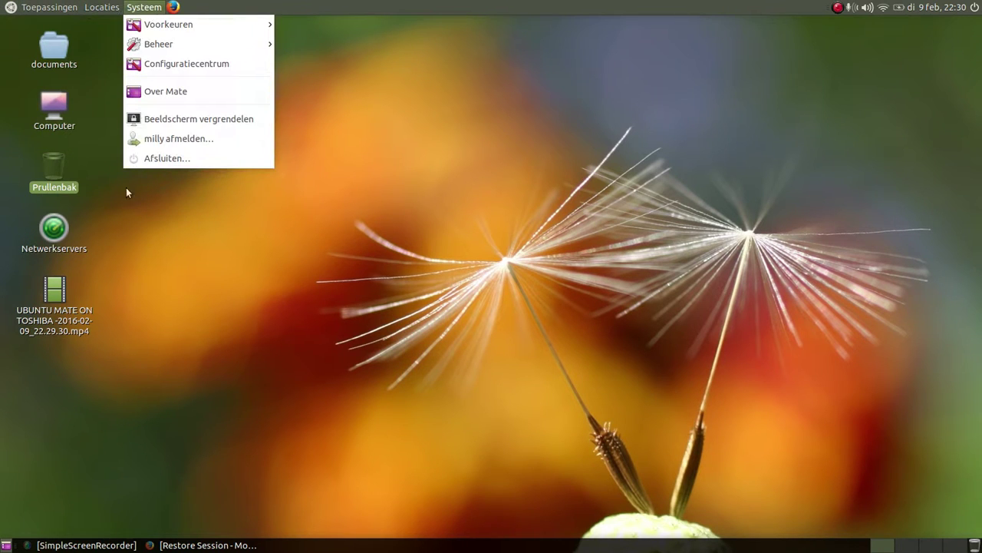
pyautogui.click(627, 265)
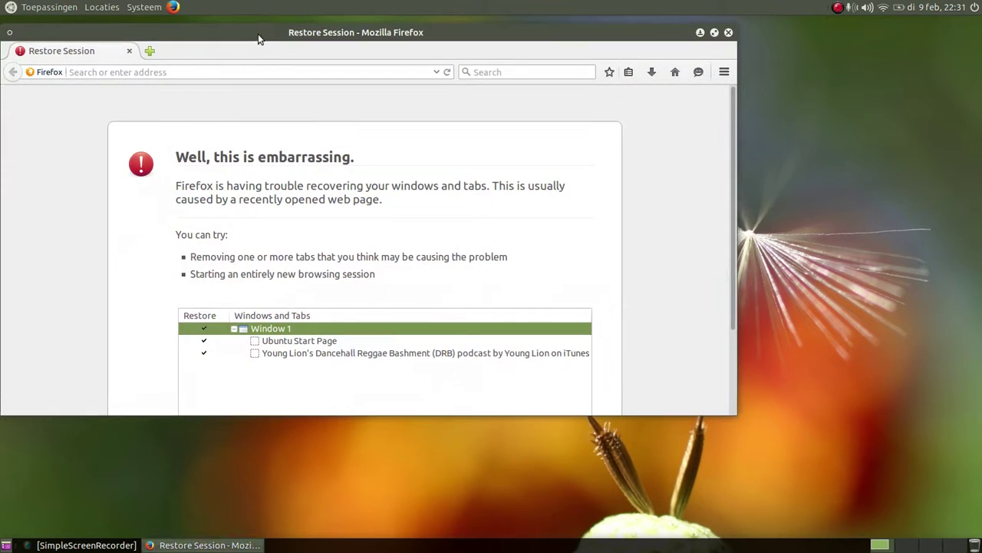
# Snap the Firefox Restore Session window to the top and close it
pyautogui.moveTo(258, 33); pyautogui.dragTo(347, 9)
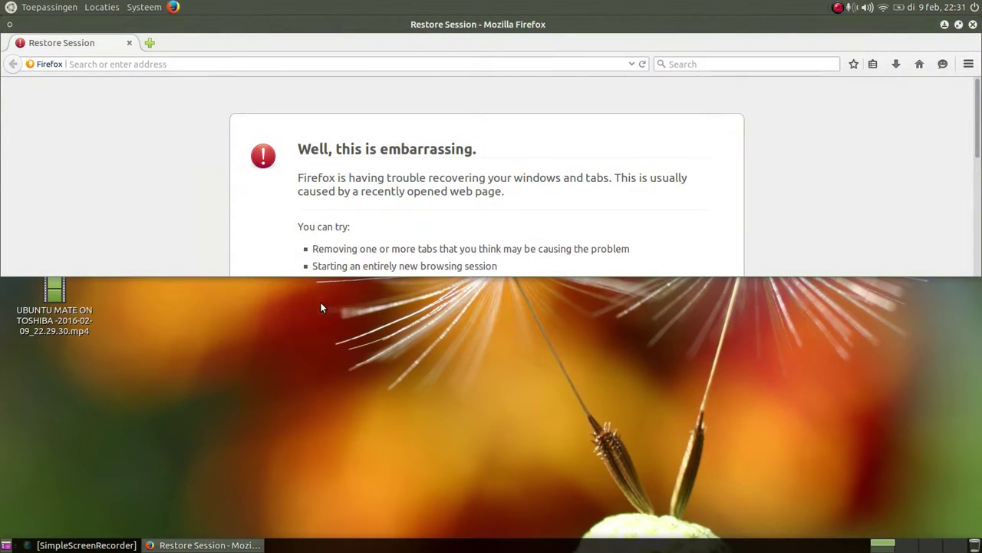
pyautogui.moveTo(184, 547)
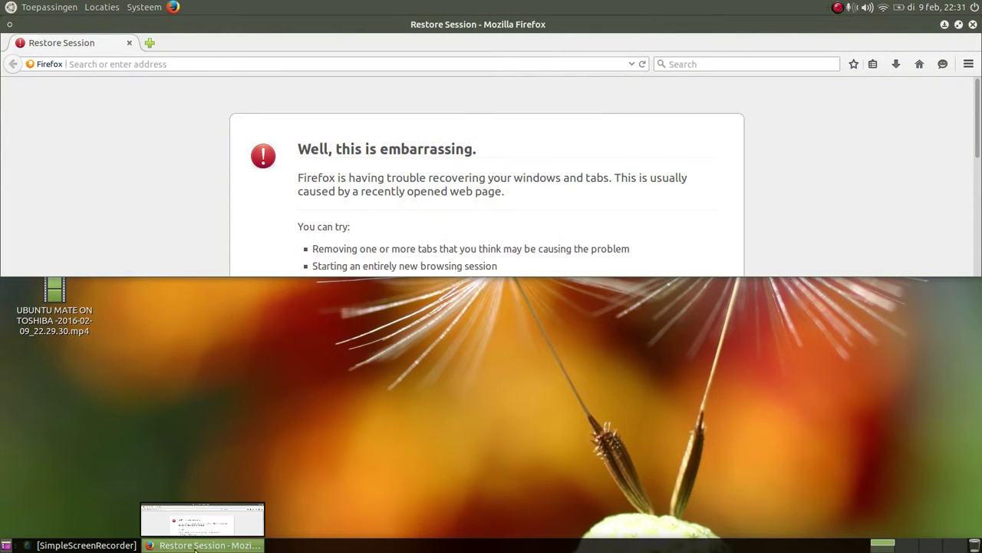
pyautogui.click(388, 342)
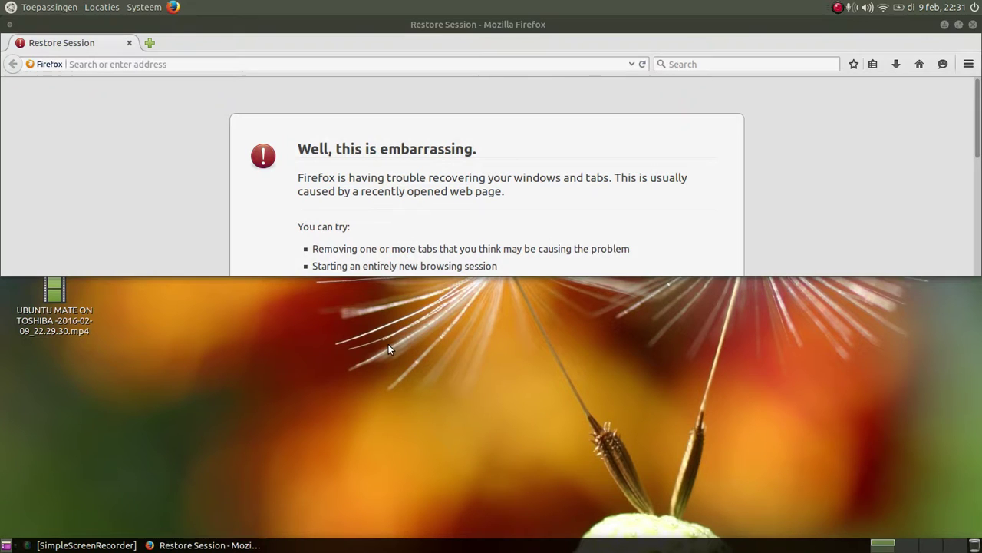
pyautogui.click(974, 26)
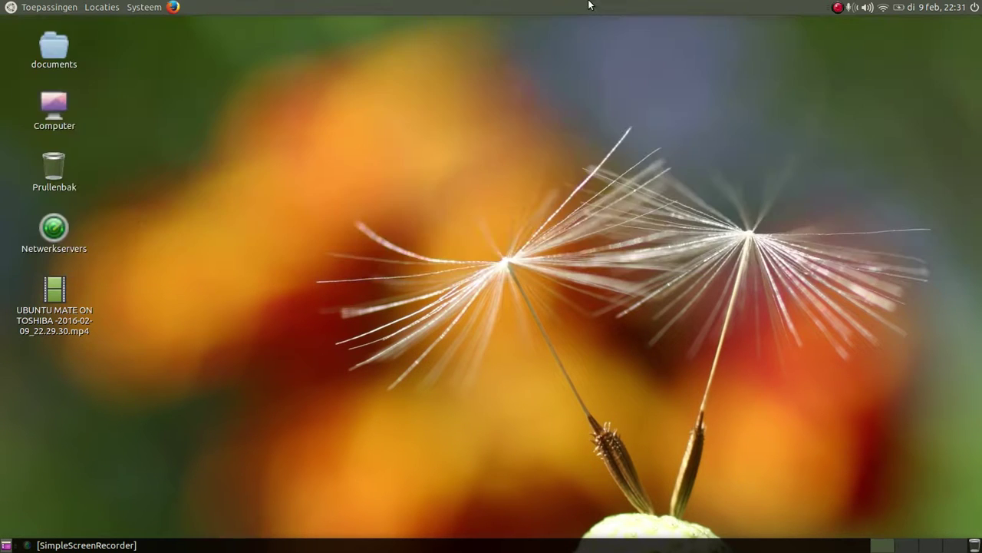
# Launch MATE Tweak from Systeem > Configuratiecentrum
pyautogui.click(10, 8)
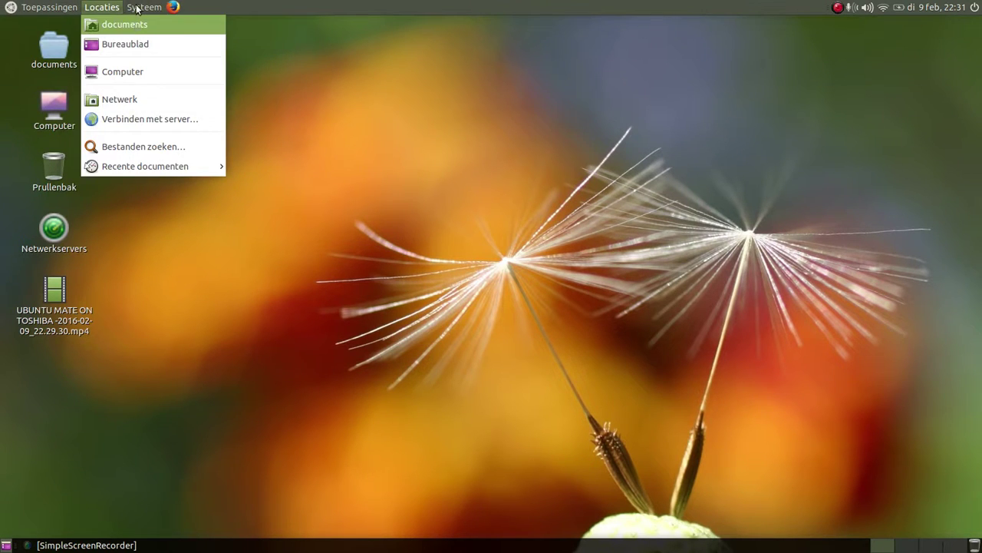
pyautogui.click(160, 63)
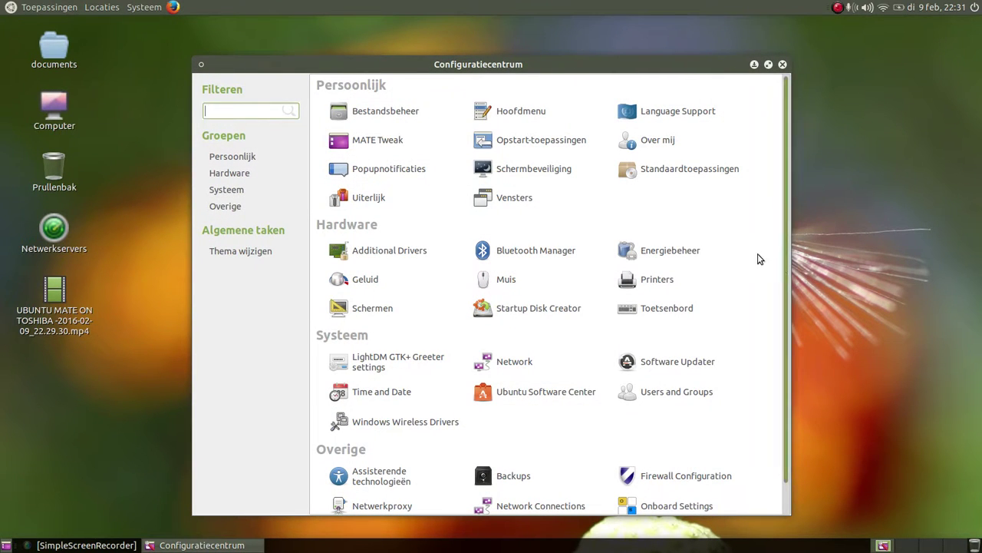
pyautogui.scroll(-1, 737, 243)
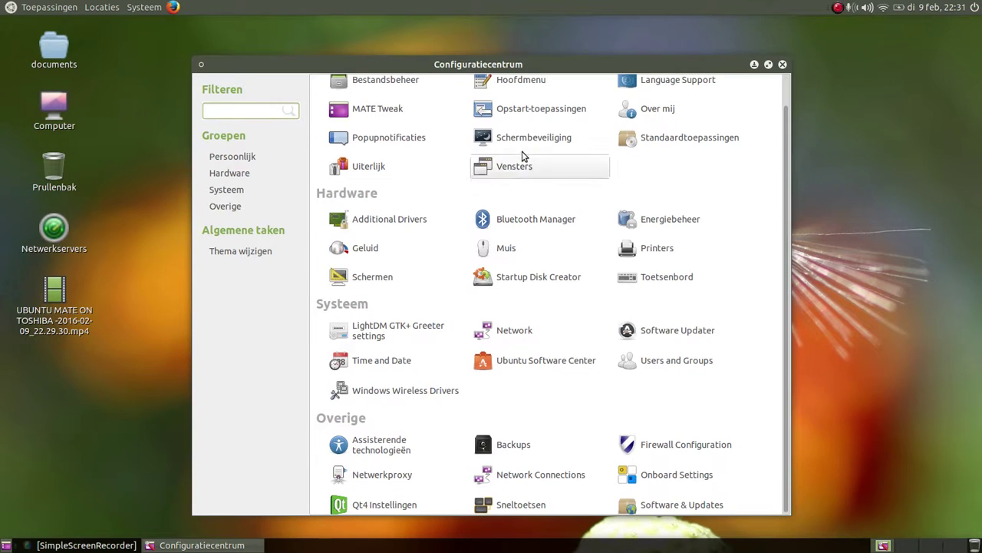
pyautogui.click(377, 105)
# In Bureaublad, uncheck all five desktop icons: volumes, Netwerkservers, home, Prullenbak, Computer
pyautogui.click(306, 264)
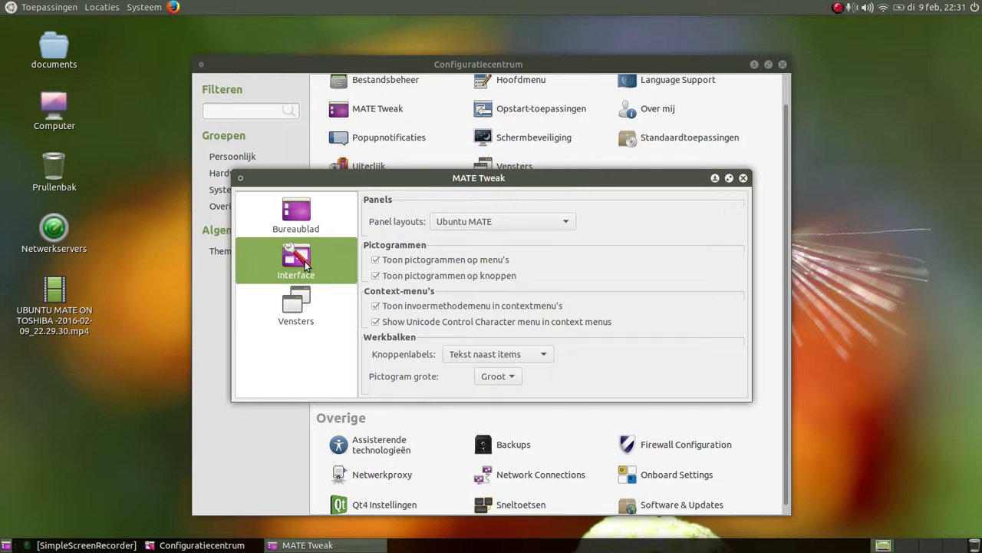
pyautogui.click(308, 208)
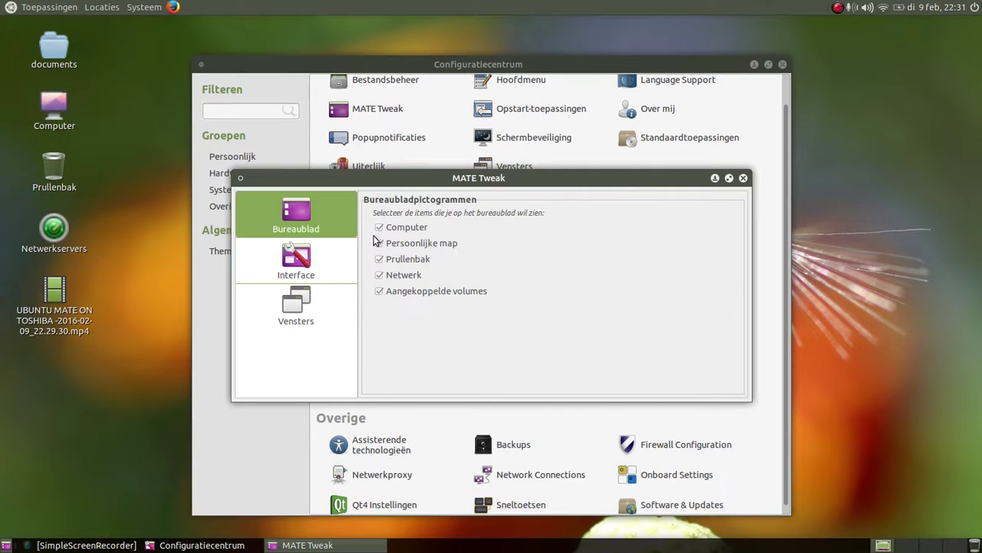
pyautogui.click(379, 291)
pyautogui.click(378, 275)
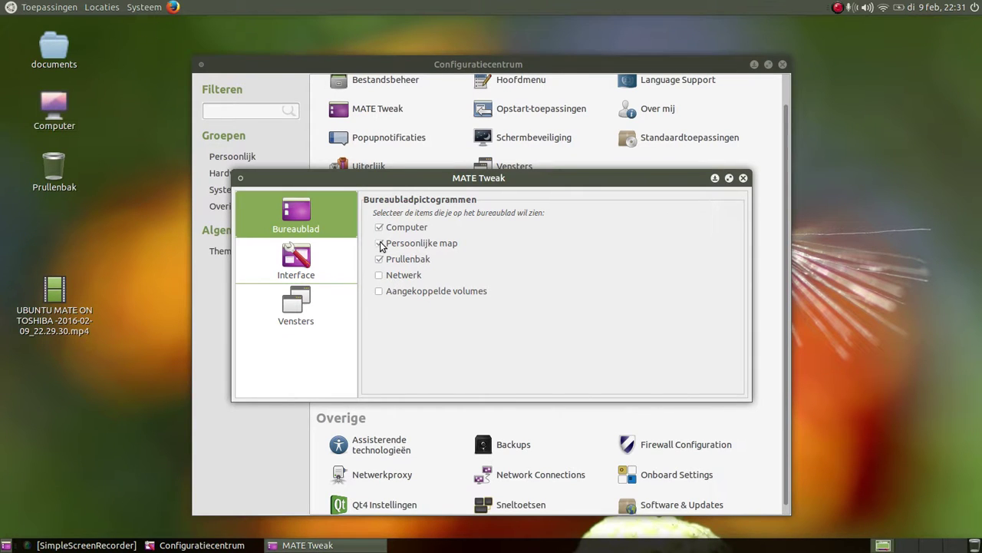
pyautogui.click(379, 243)
pyautogui.click(379, 258)
pyautogui.click(379, 227)
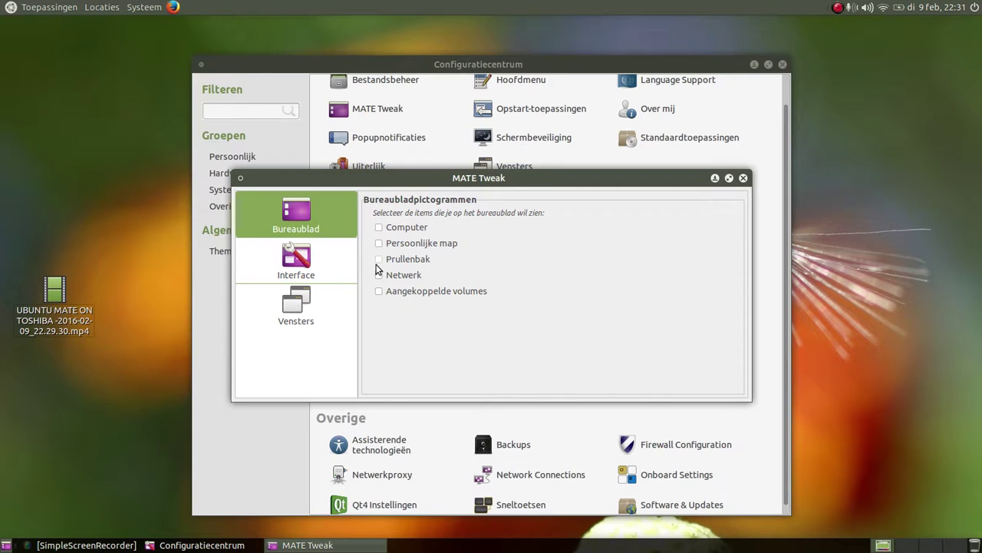
# Re-enable Prullenbak, home folder, Computer, Netwerkservers and mounted volumes desktop icons
pyautogui.click(378, 261)
pyautogui.click(380, 243)
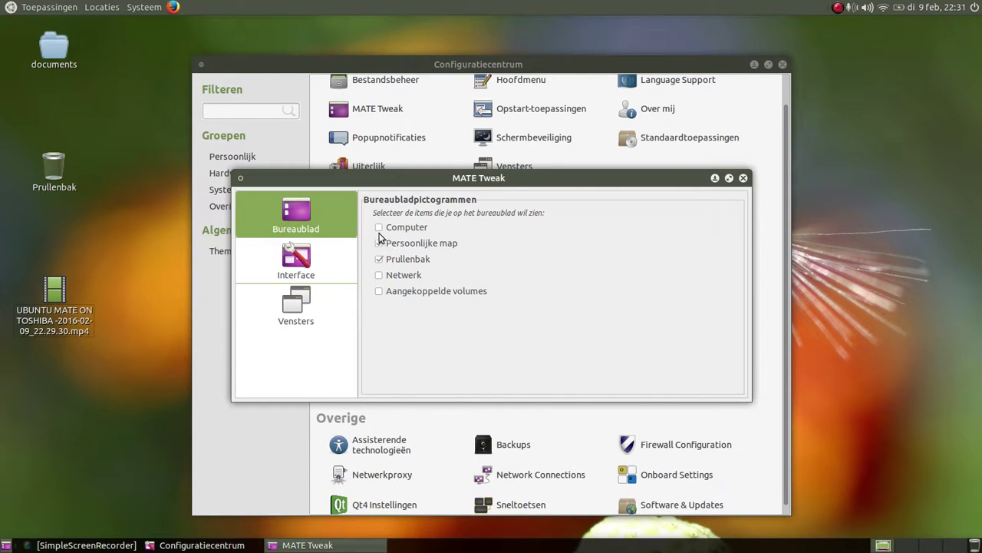
pyautogui.click(378, 228)
pyautogui.click(379, 275)
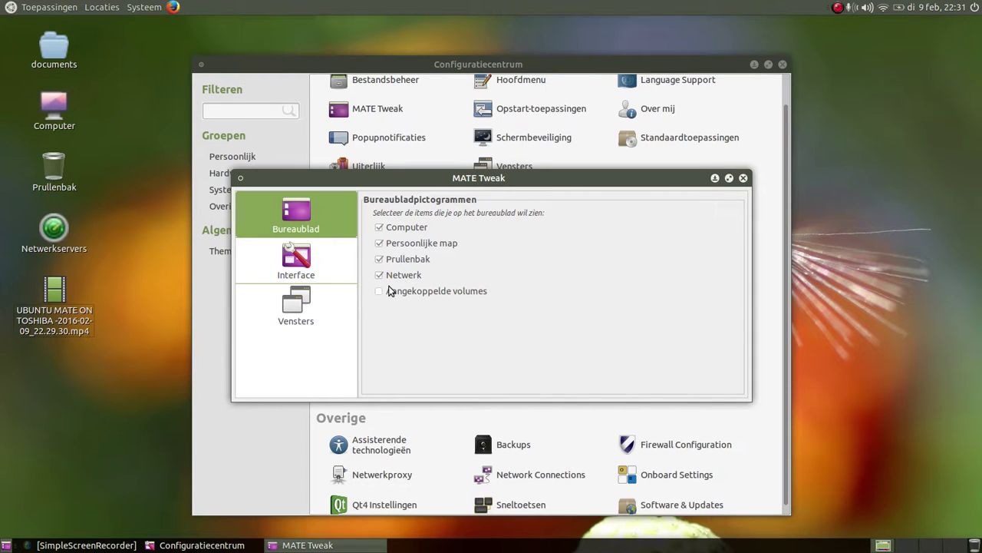
pyautogui.click(390, 291)
# Try the Redmond and openSUSE panel layouts, then apply Eleven with MATE Menu
pyautogui.click(291, 253)
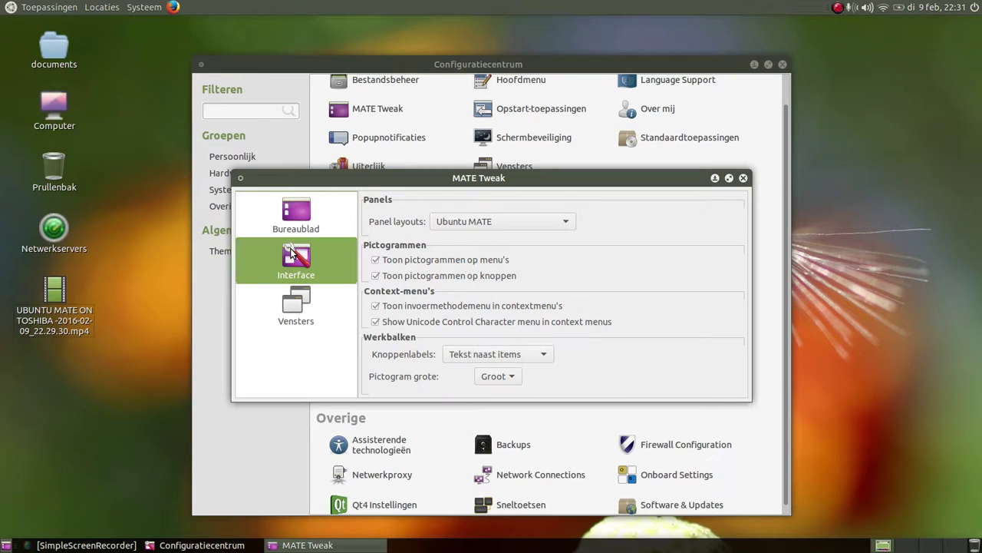
pyautogui.click(485, 221)
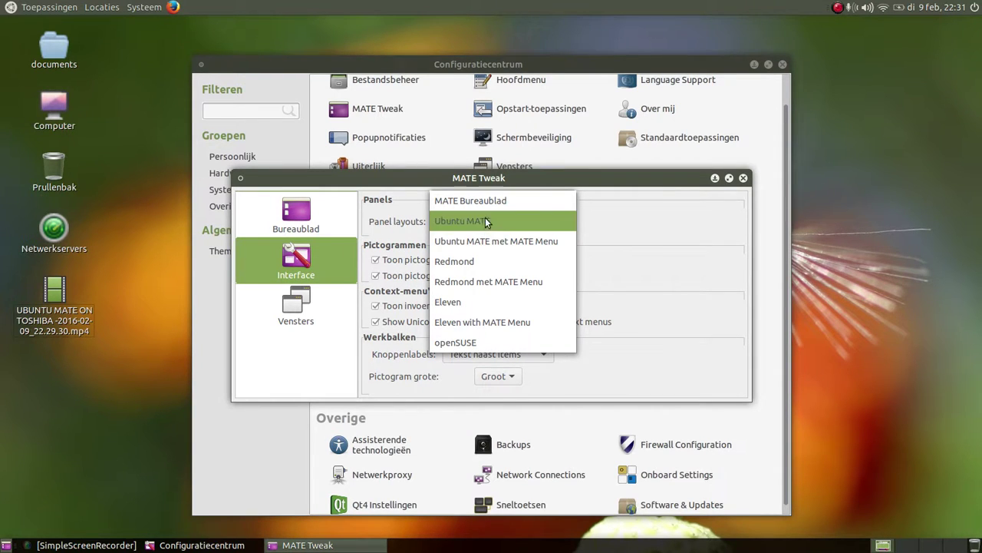
pyautogui.click(482, 261)
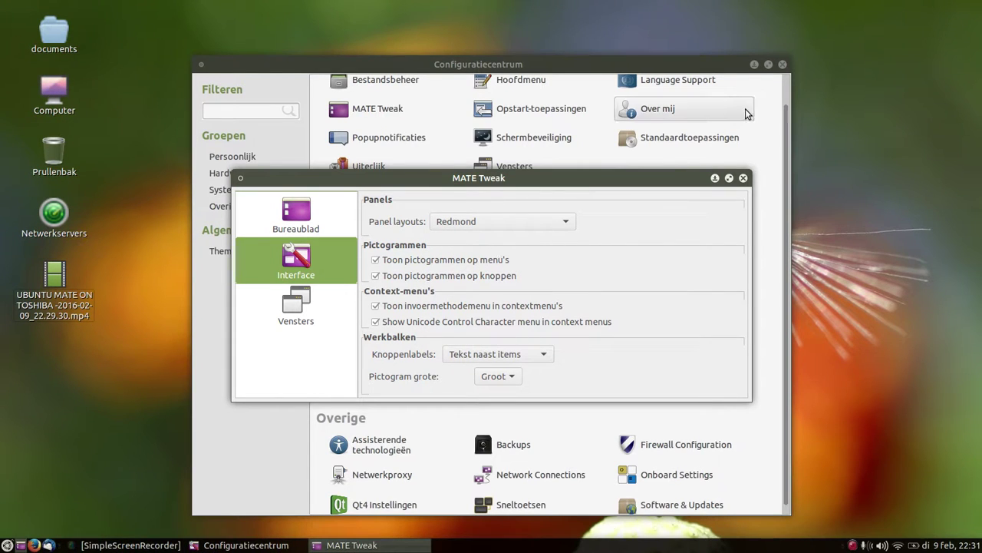
pyautogui.click(521, 224)
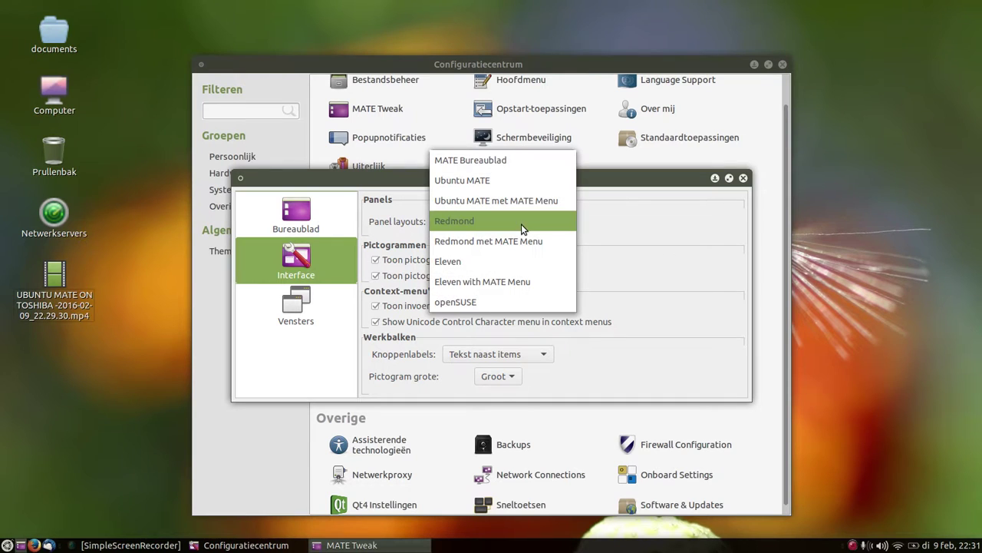
pyautogui.click(508, 301)
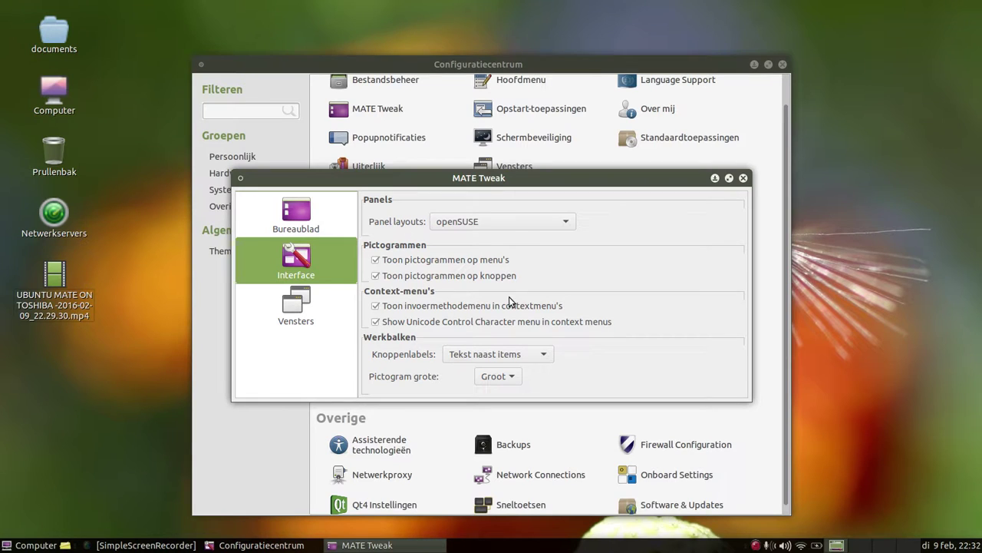
pyautogui.click(480, 221)
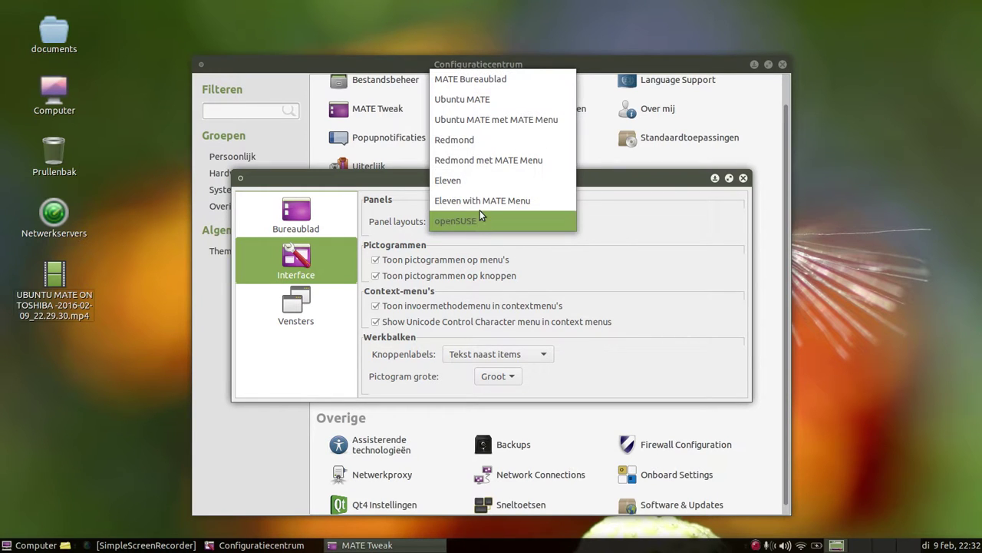
pyautogui.click(480, 196)
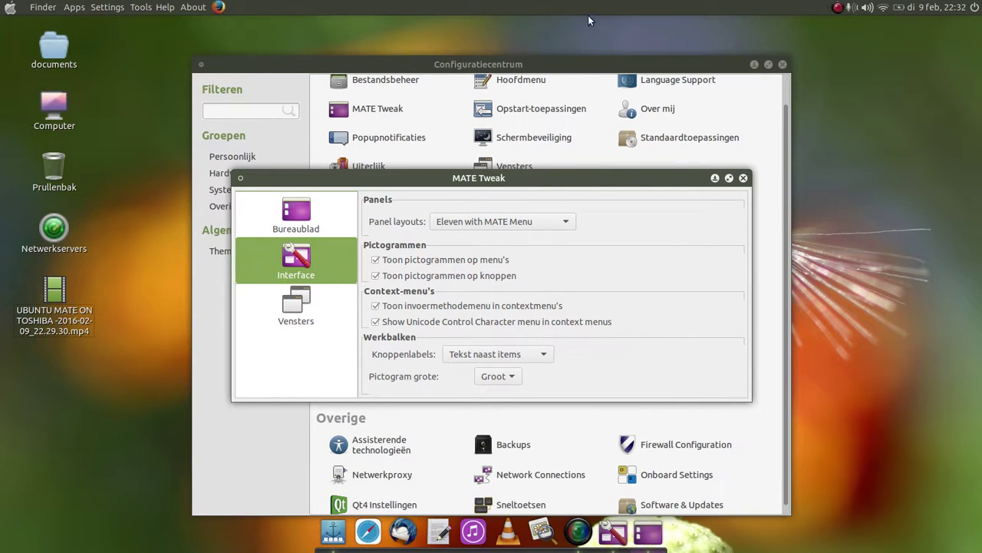
# Move Configuratiecentrum up, check the Apple menu, then minimise the control centre
pyautogui.moveTo(588, 68); pyautogui.dragTo(582, 15)
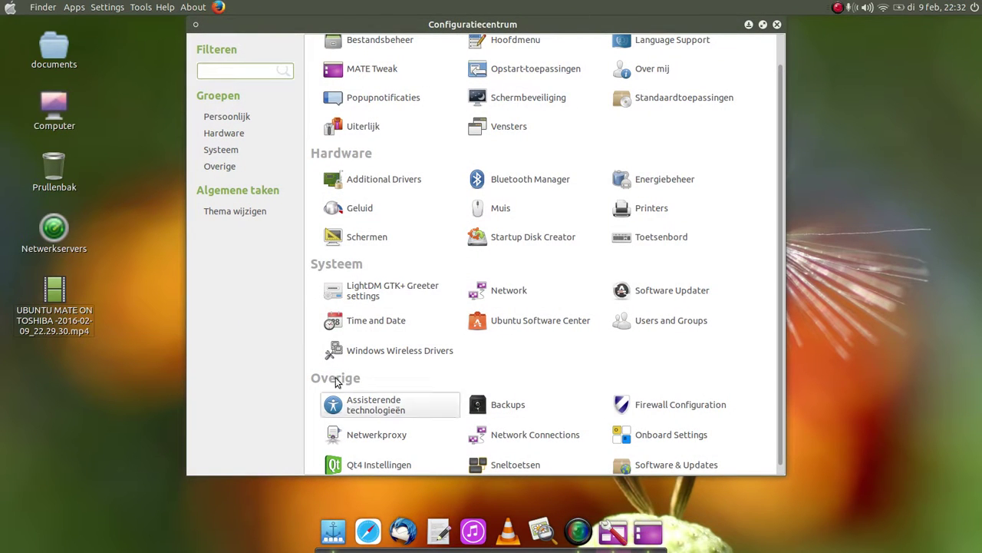
pyautogui.click(10, 6)
pyautogui.click(11, 7)
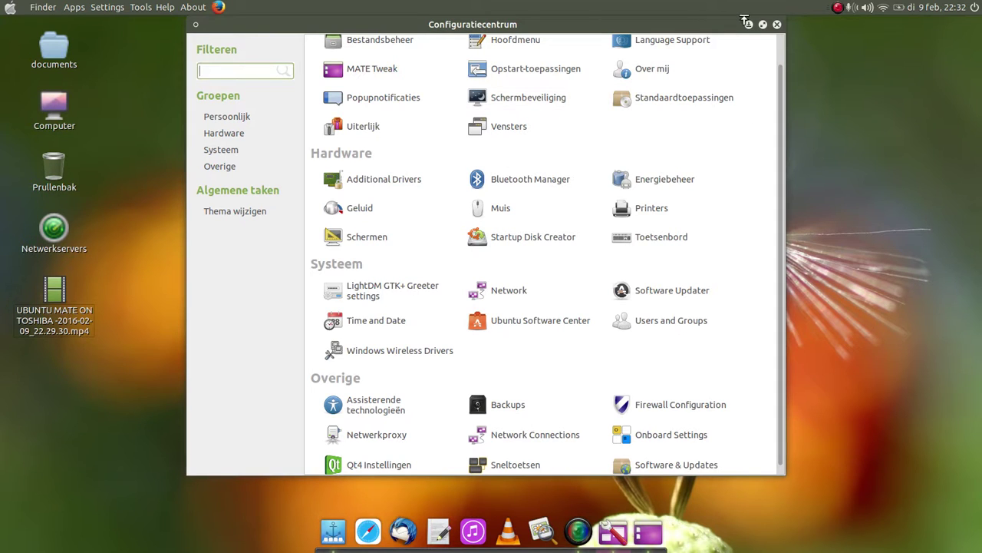
pyautogui.click(749, 25)
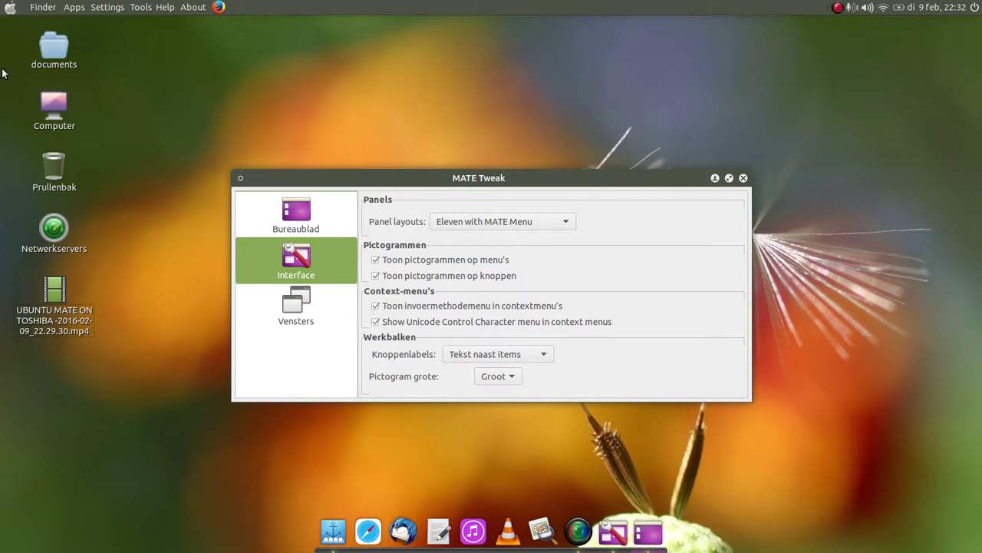
# Try Eleven, then apply the Redmond met MATE Menu panel layout and close MATE Tweak
pyautogui.click(298, 220)
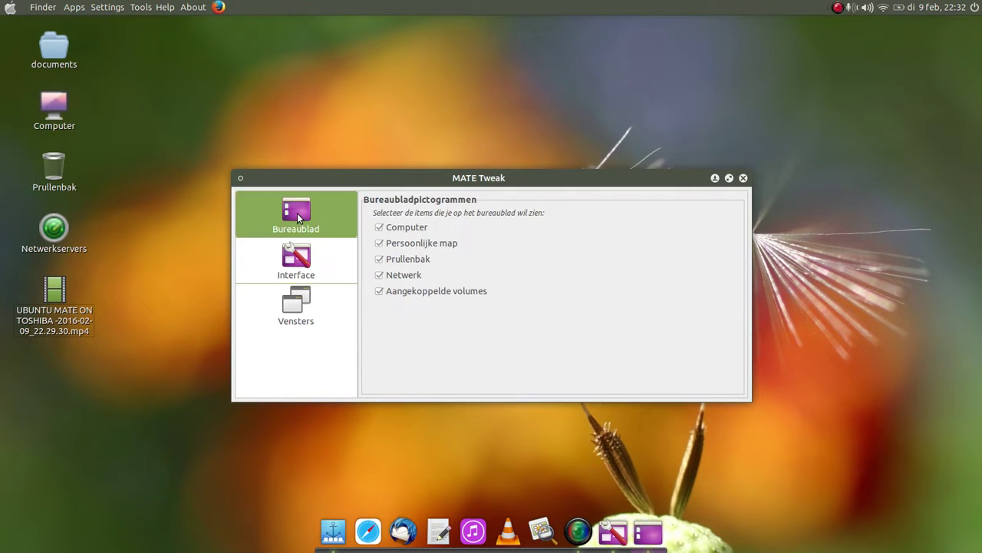
pyautogui.click(295, 267)
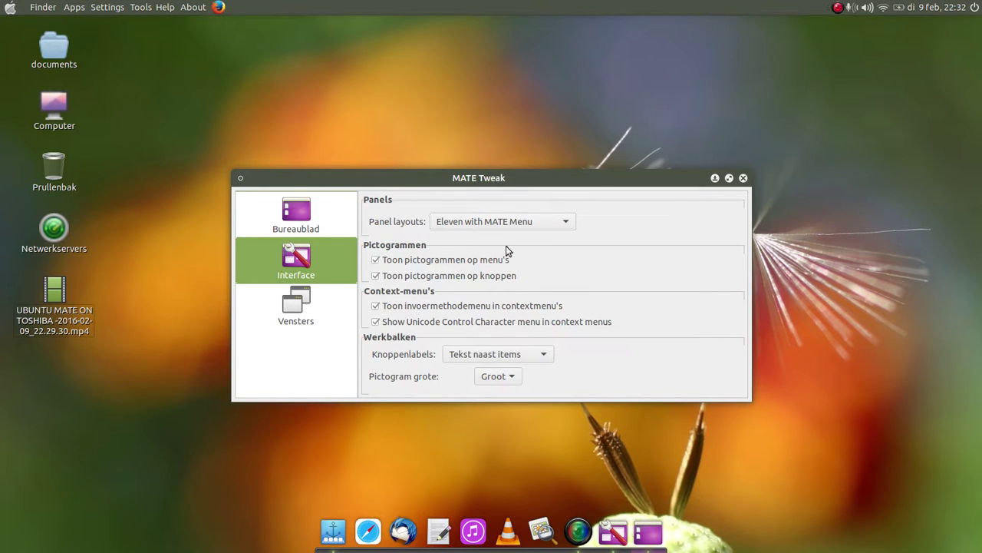
pyautogui.click(509, 221)
pyautogui.click(498, 200)
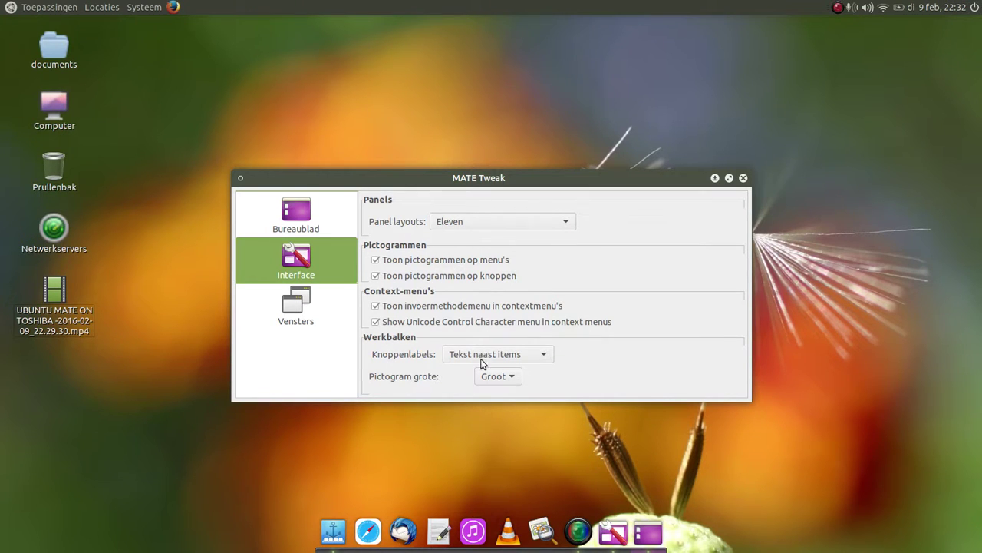
pyautogui.click(480, 221)
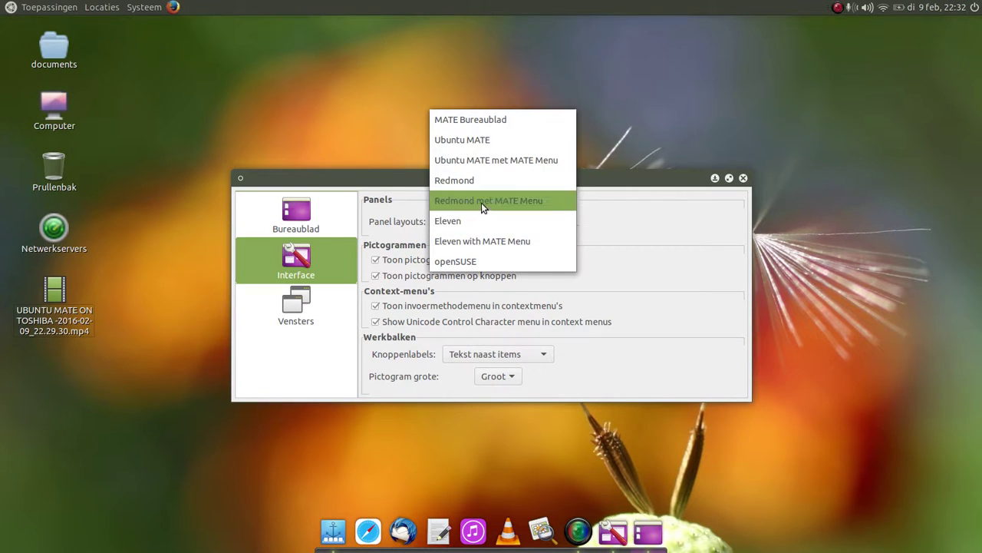
pyautogui.click(482, 201)
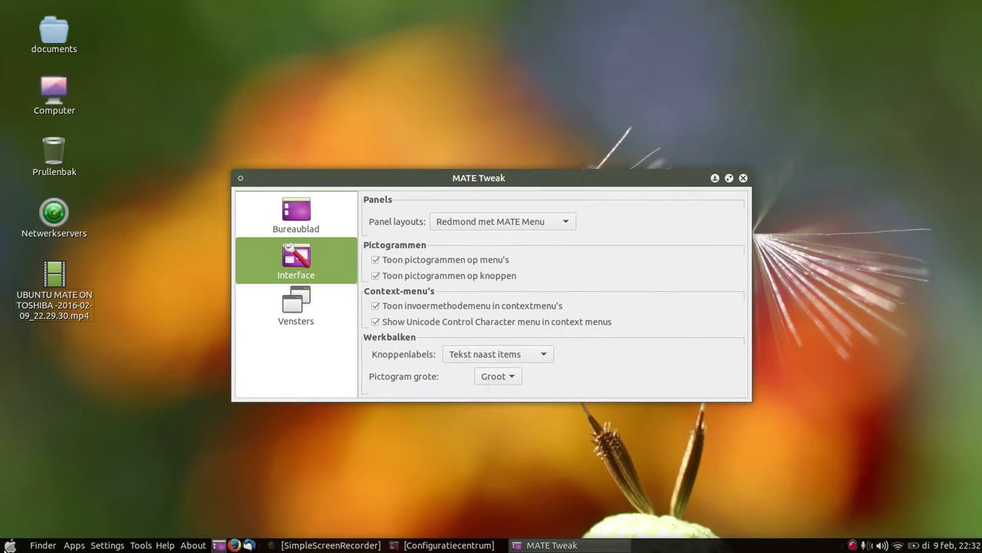
pyautogui.press('super')
pyautogui.click(511, 220)
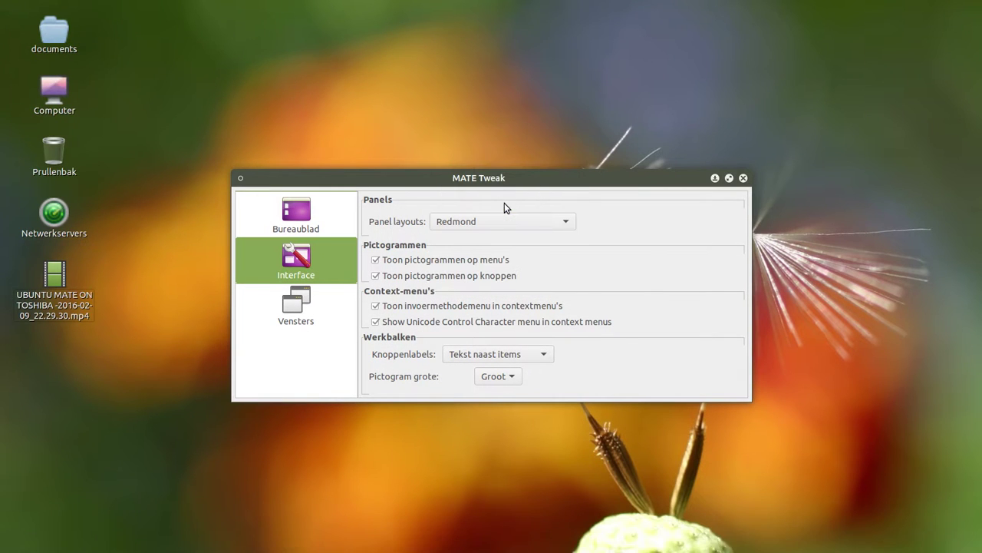
pyautogui.click(743, 178)
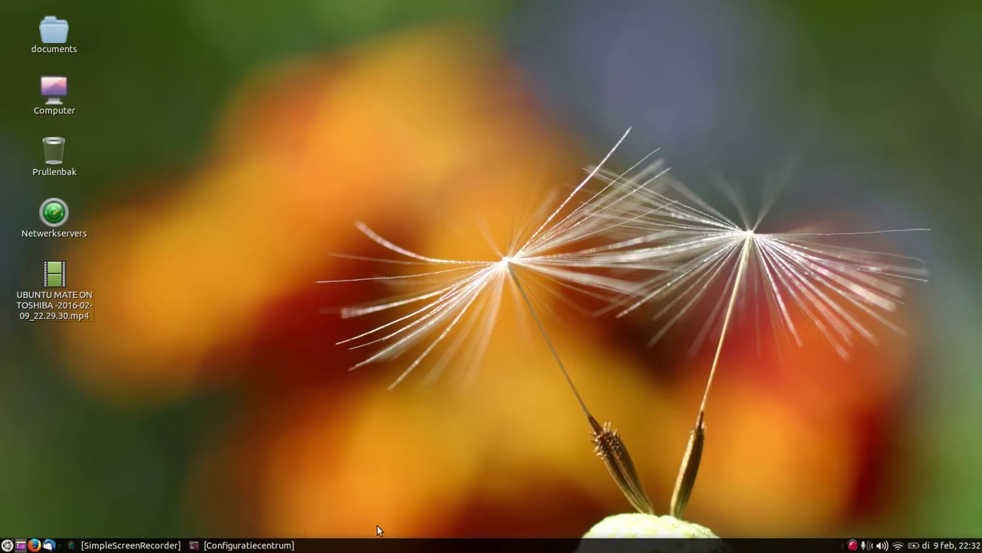
# Set the bottom panel's Oriëntatie to Boven in its Eigenschappen dialog
pyautogui.rightClick(392, 549)
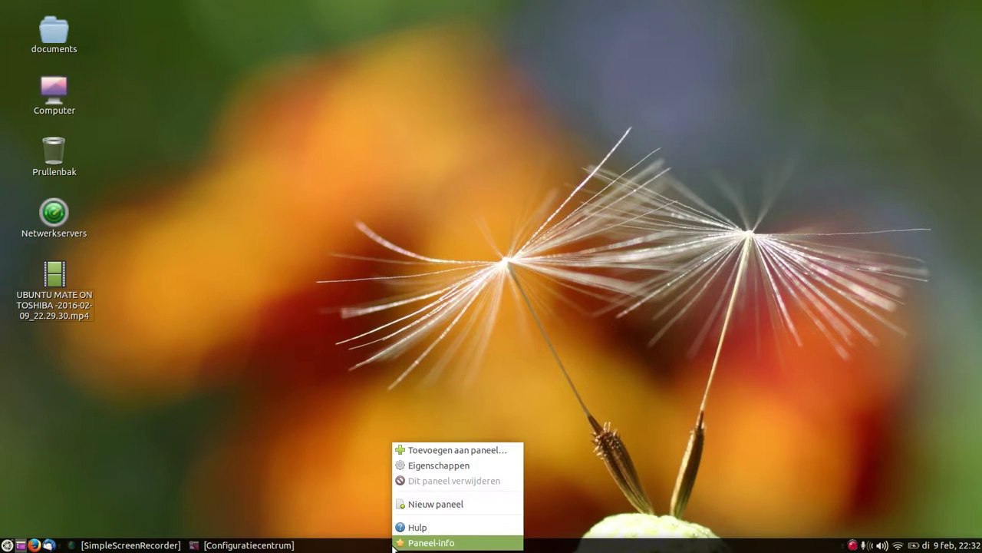
pyautogui.click(441, 465)
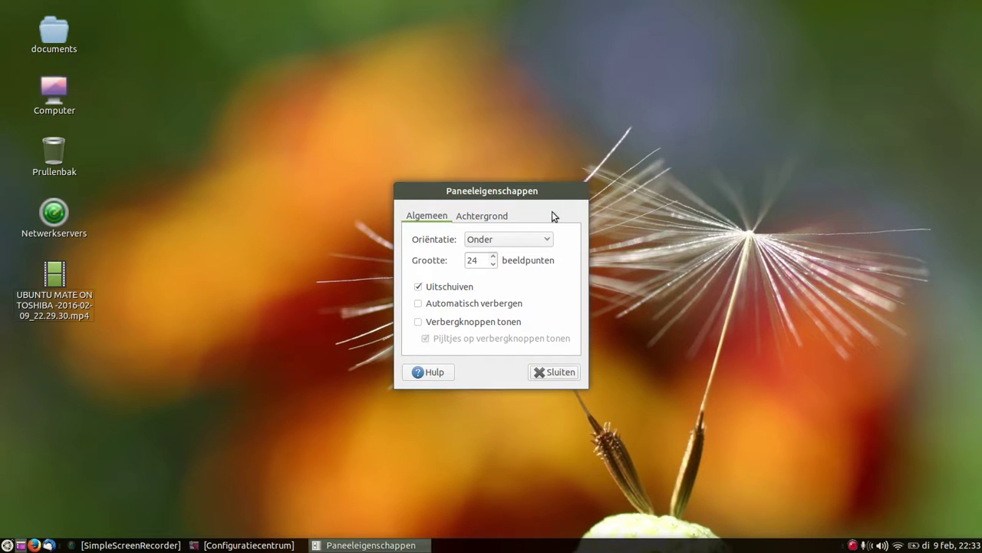
pyautogui.click(545, 241)
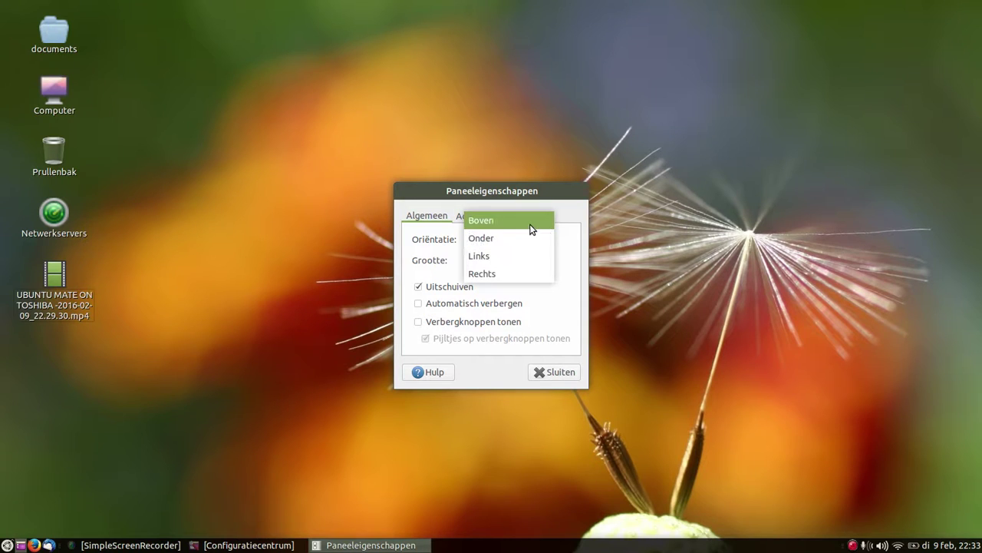
pyautogui.click(531, 226)
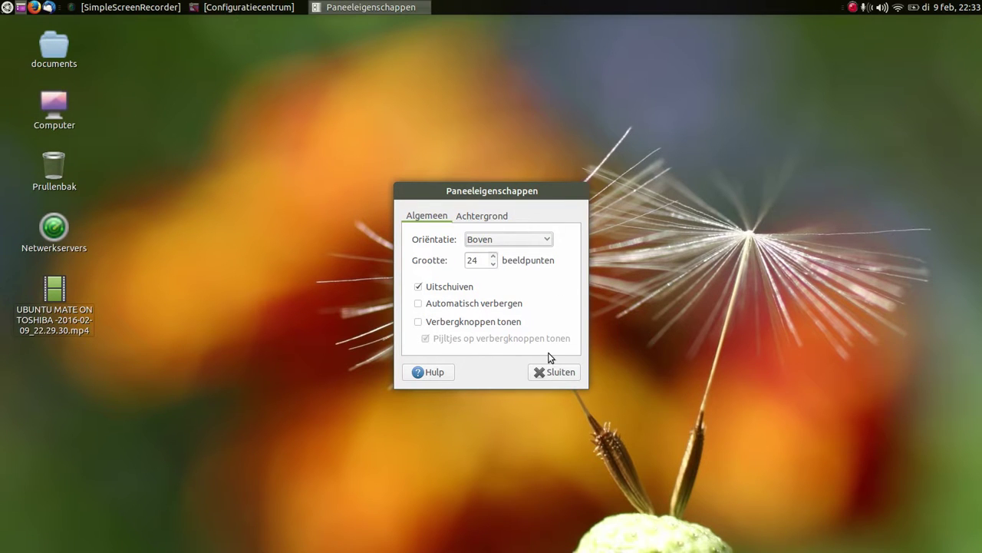
pyautogui.click(554, 373)
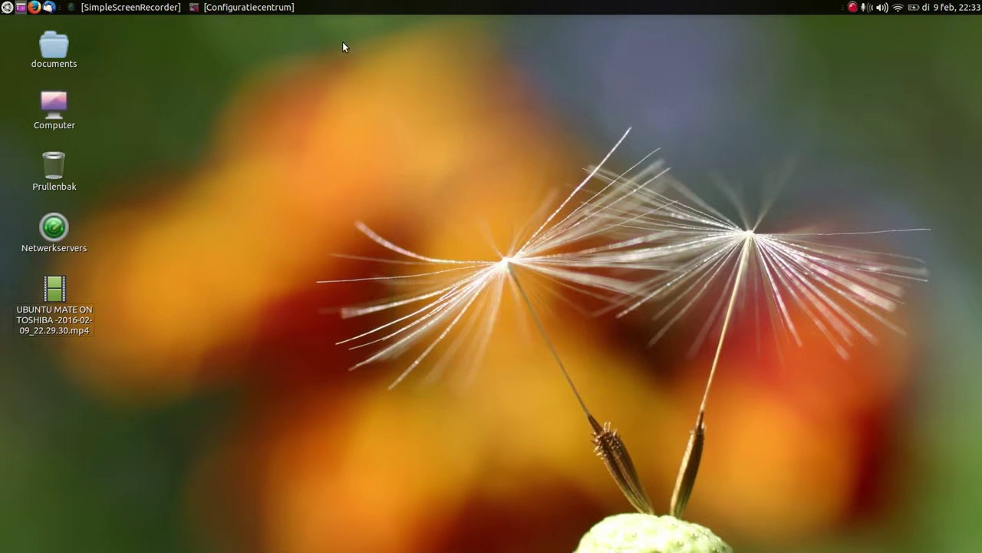
# Unlock and remove three launchers, including Firefox, from the top panel
pyautogui.rightClick(48, 8)
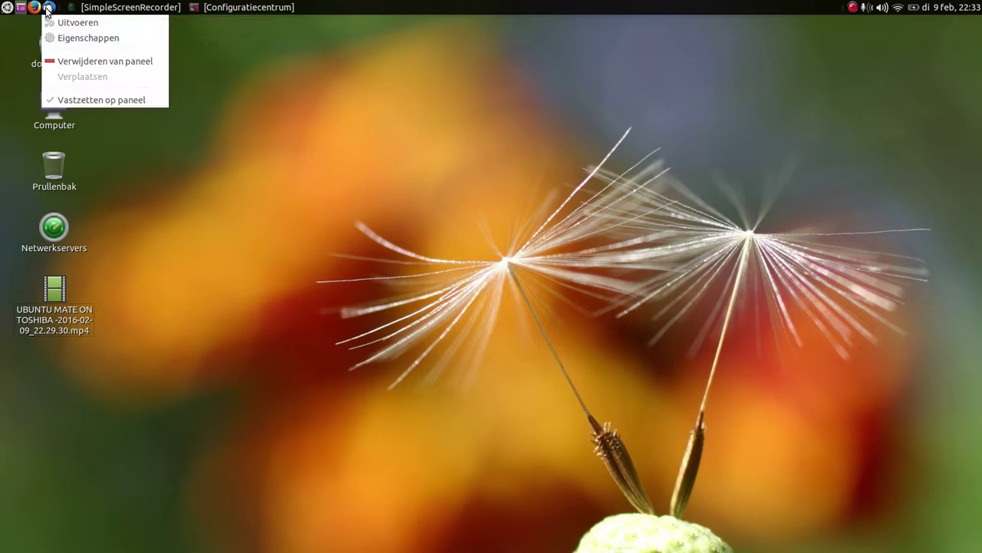
pyautogui.click(79, 63)
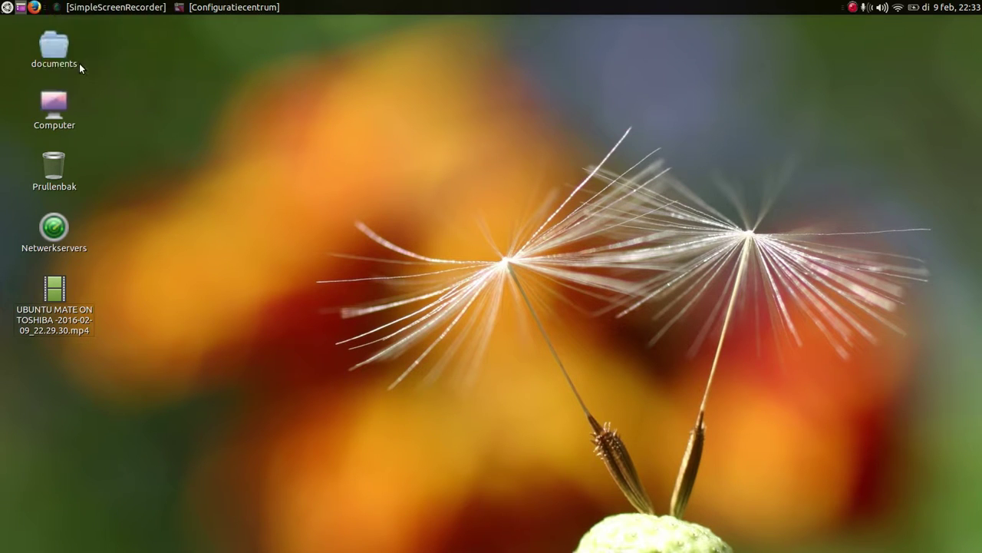
pyautogui.rightClick(34, 8)
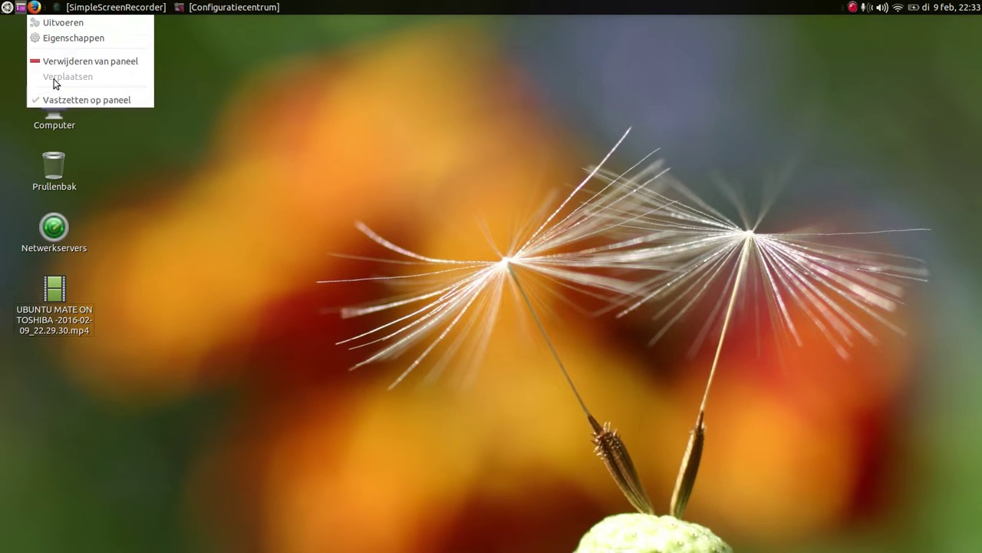
pyautogui.click(54, 98)
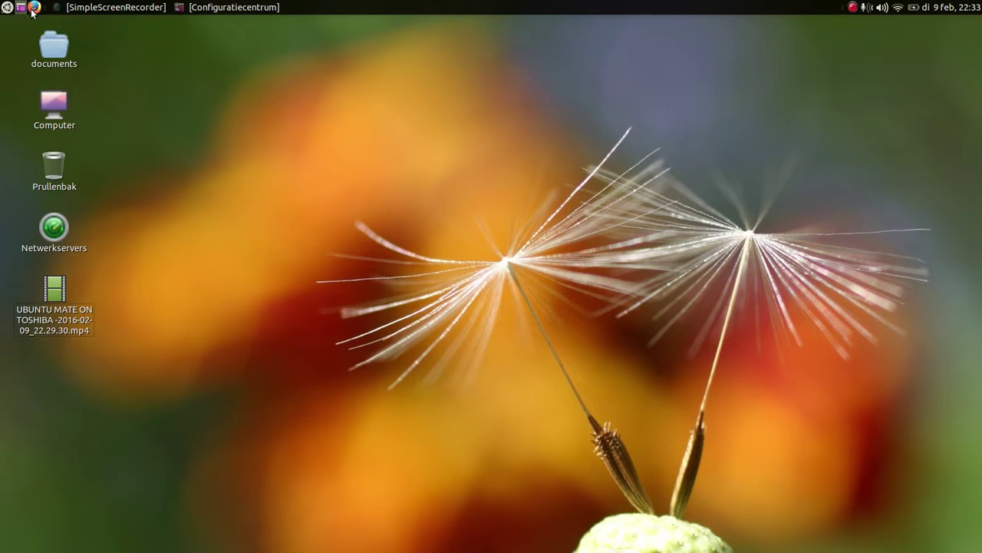
pyautogui.rightClick(32, 9)
pyautogui.click(60, 62)
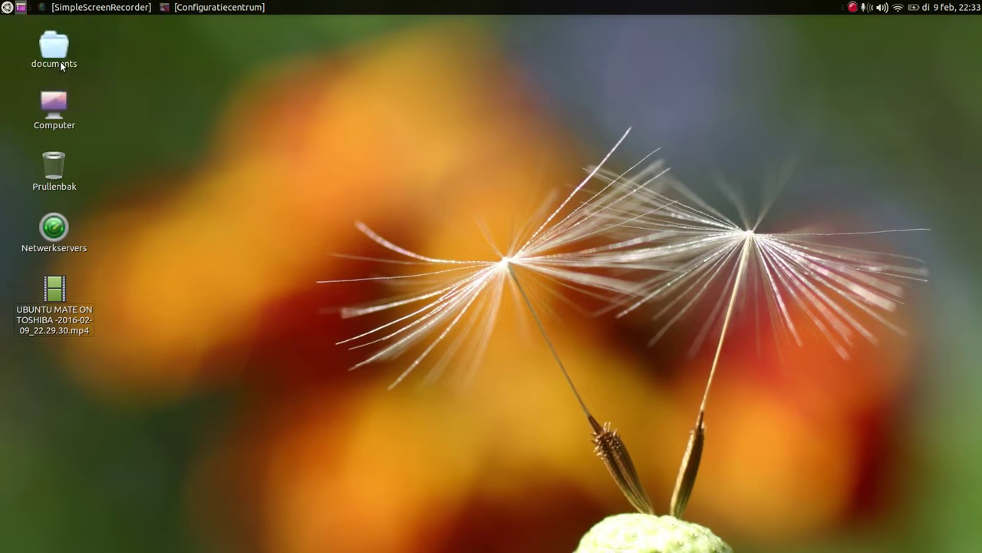
pyautogui.rightClick(21, 9)
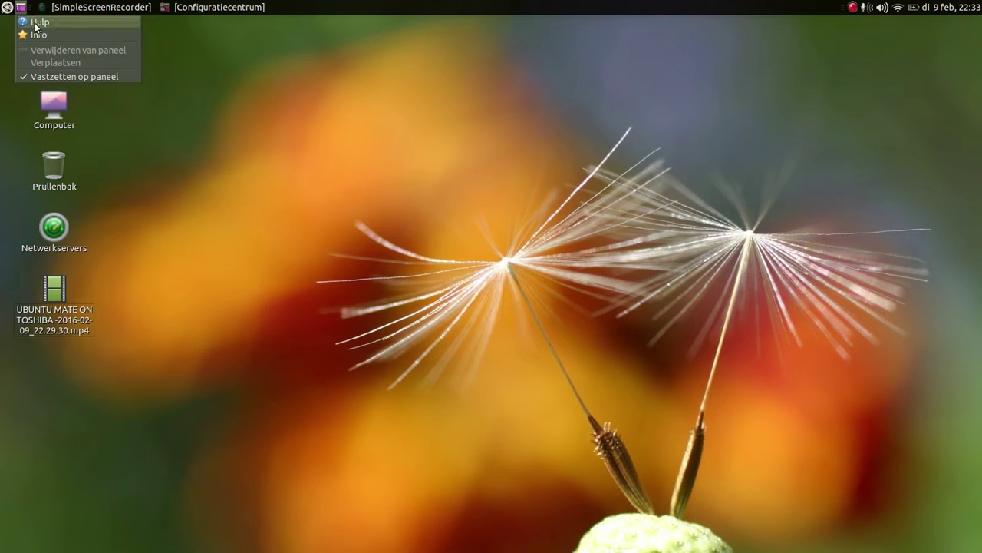
pyautogui.click(47, 78)
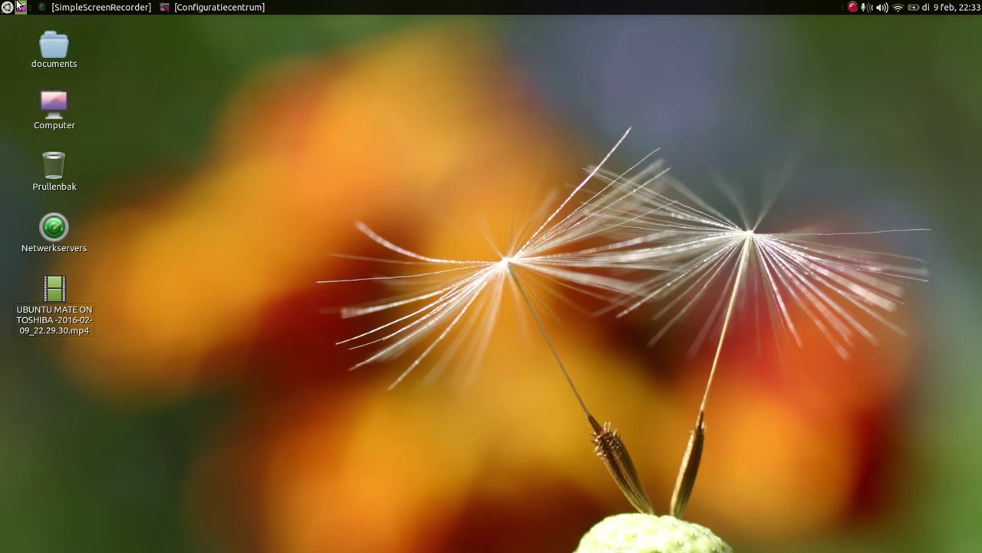
pyautogui.rightClick(20, 8)
pyautogui.click(48, 52)
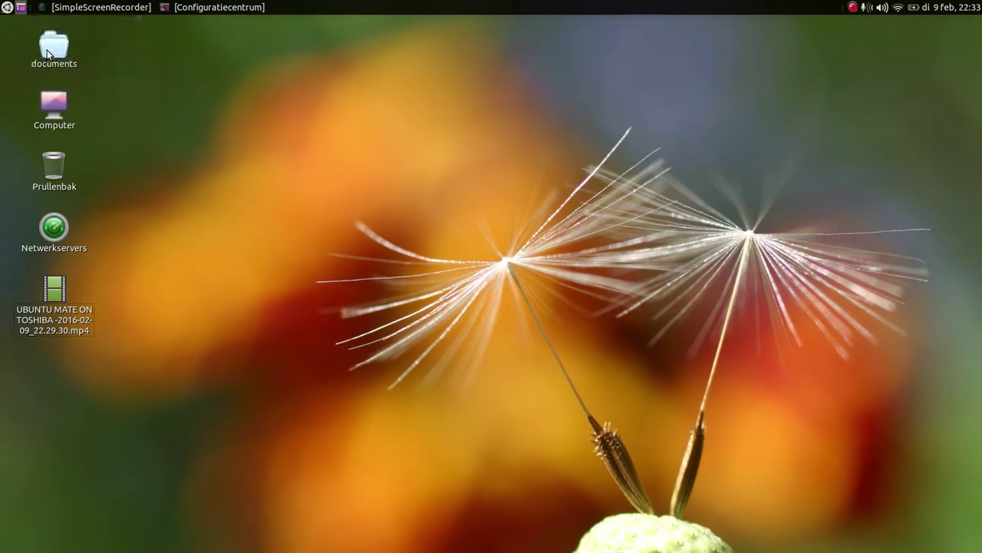
# Remove the main menu button and the window list from the top panel
pyautogui.rightClick(8, 9)
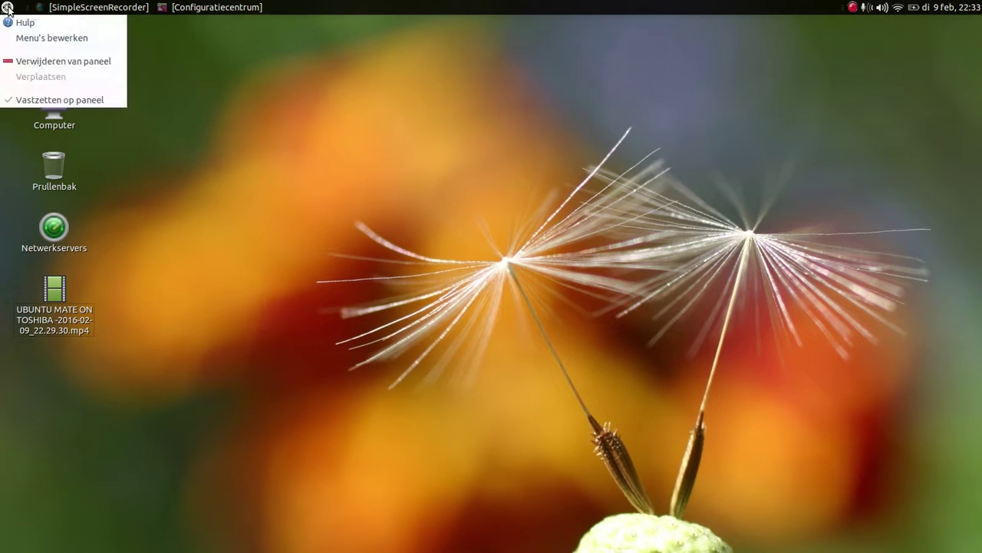
pyautogui.click(35, 62)
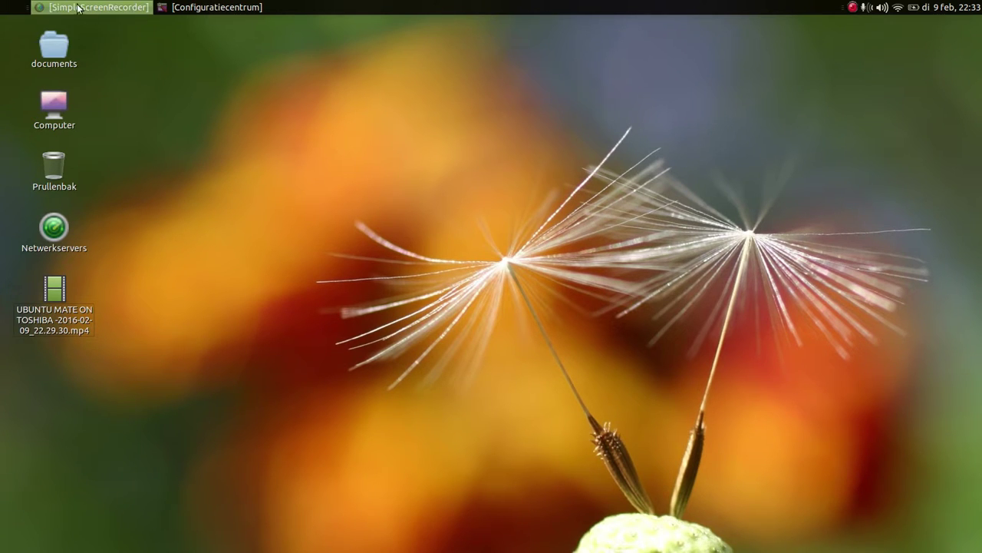
pyautogui.rightClick(28, 11)
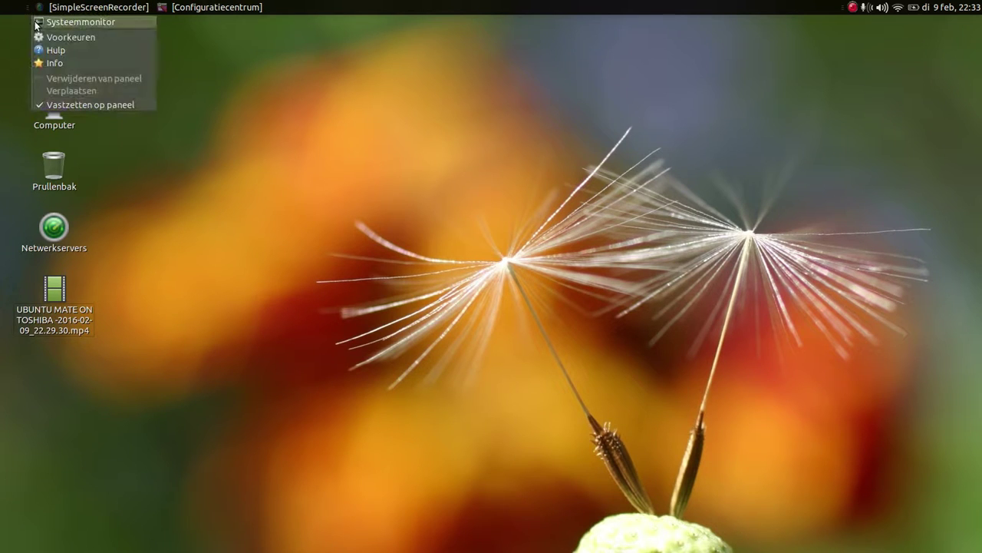
pyautogui.click(54, 106)
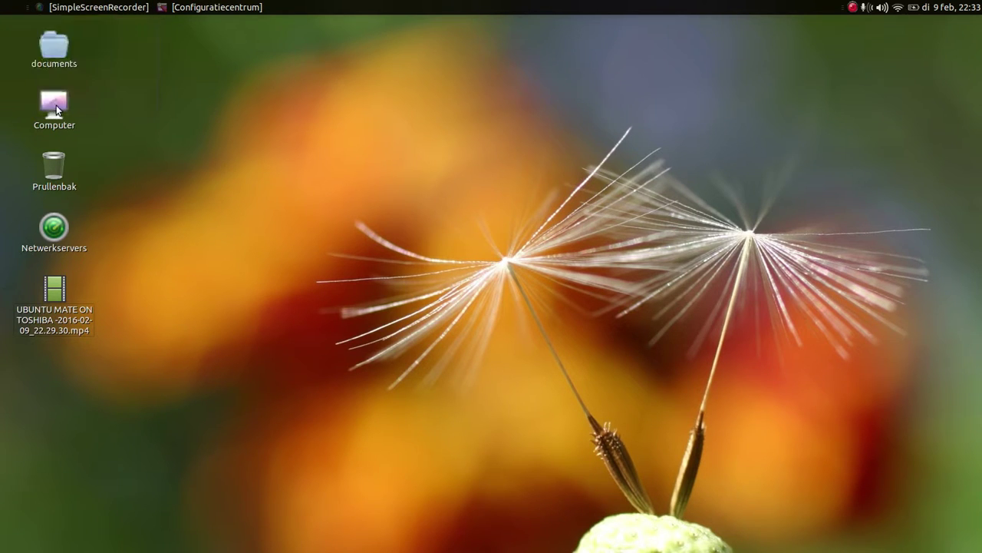
pyautogui.rightClick(30, 11)
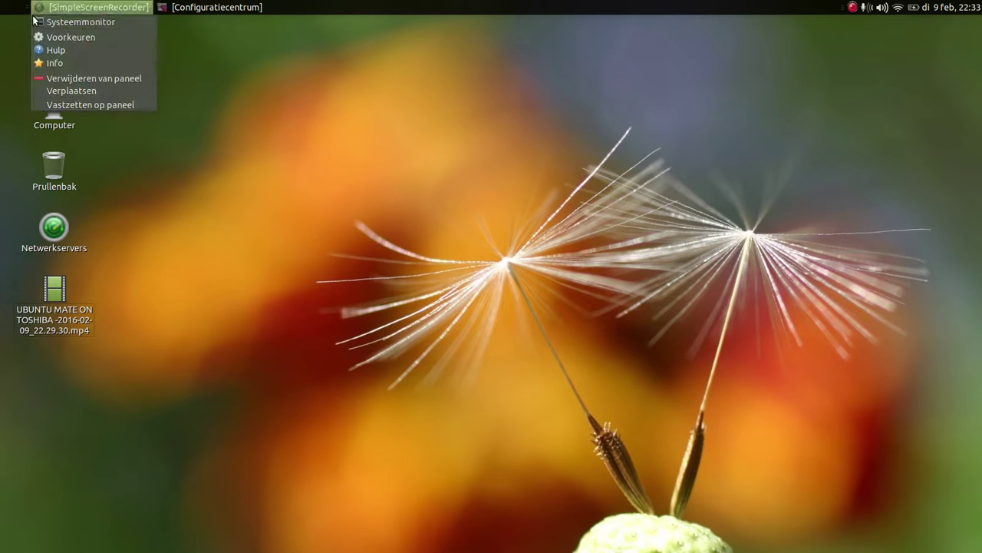
pyautogui.click(50, 83)
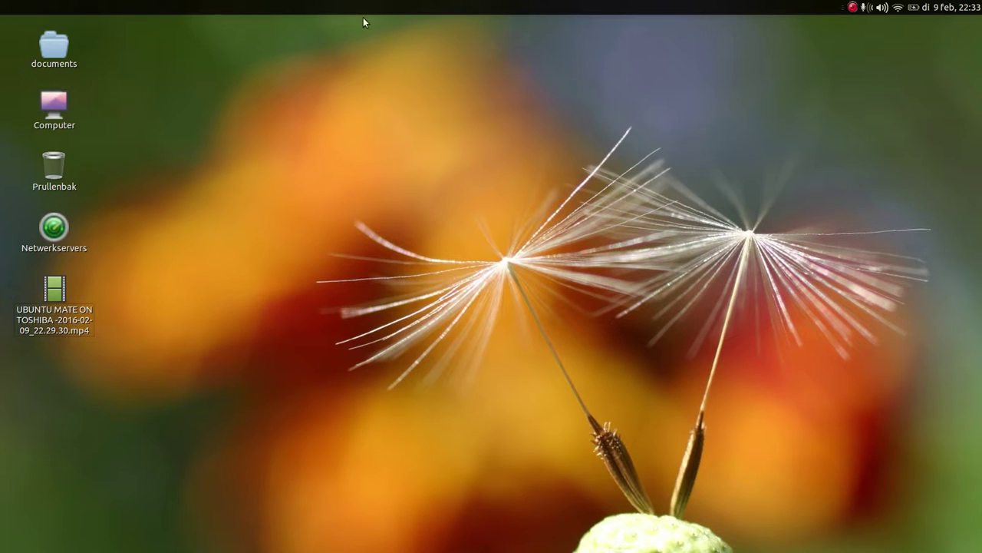
# Add the MATE Menu applet to the top bar, giving an Apple menu with Finder, Apps, Settings, Tools, Help, About
pyautogui.rightClick(10, 7)
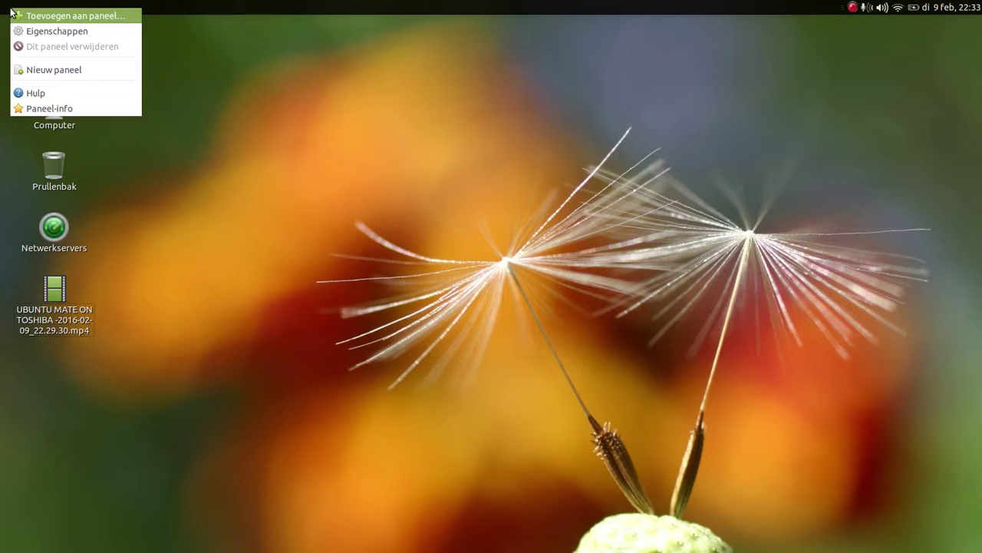
pyautogui.click(30, 14)
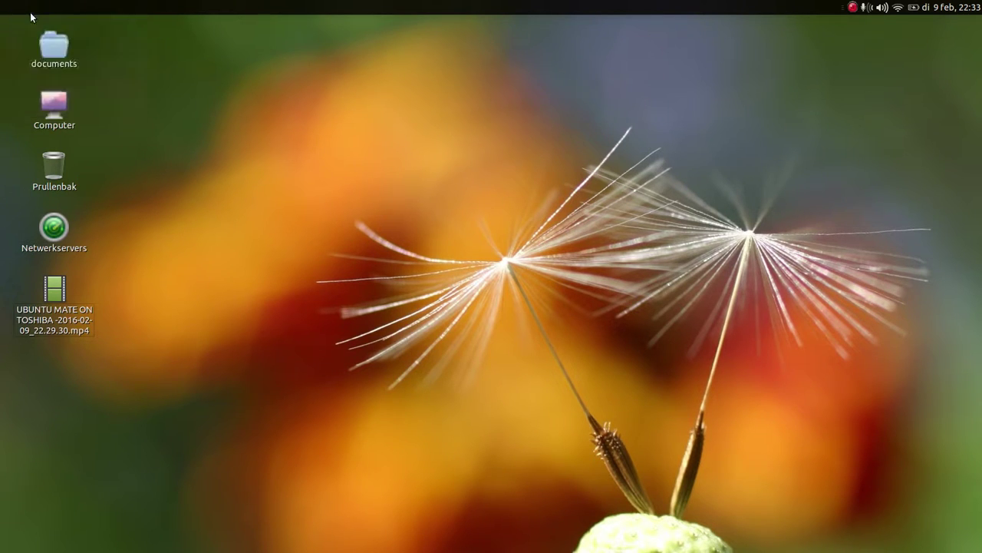
pyautogui.moveTo(653, 186); pyautogui.dragTo(657, 244)
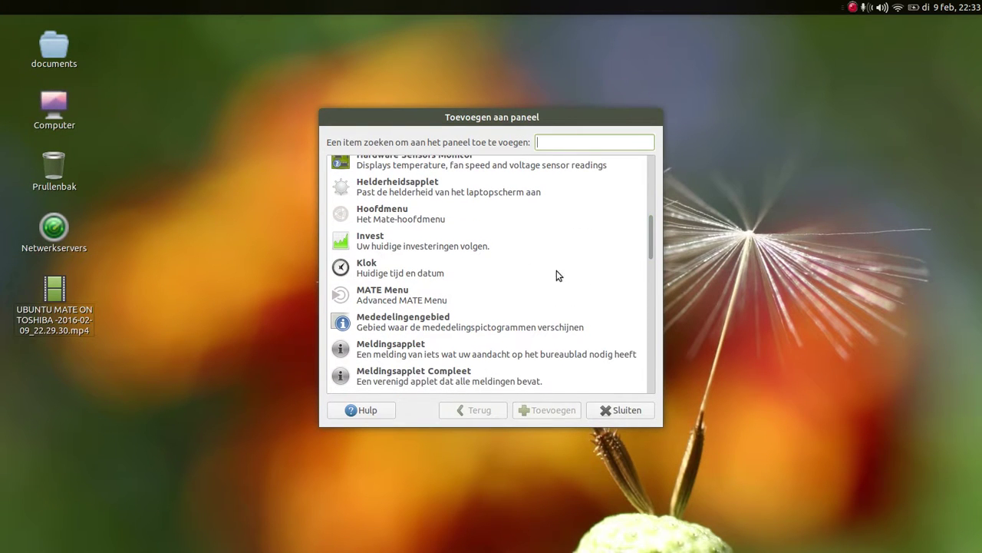
pyautogui.click(402, 305)
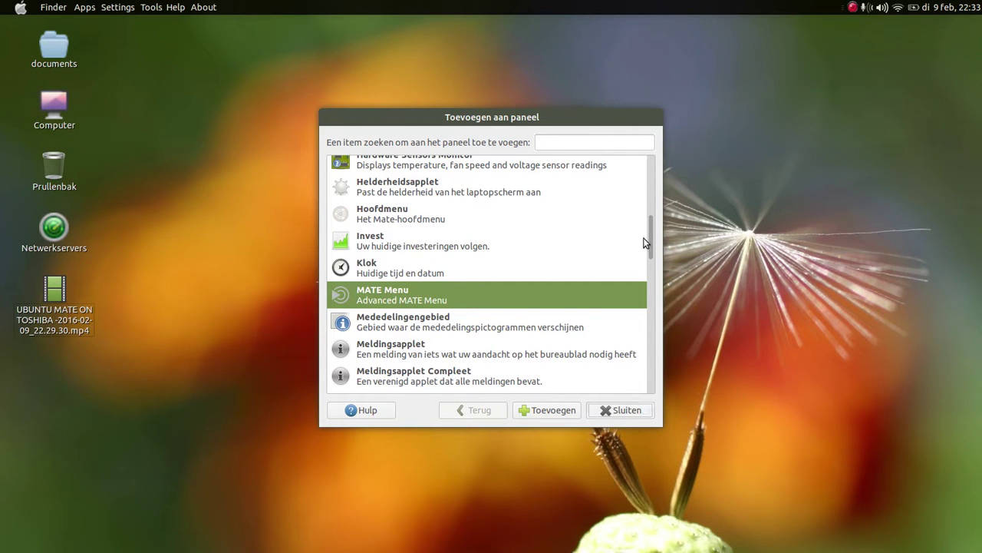
pyautogui.click(616, 411)
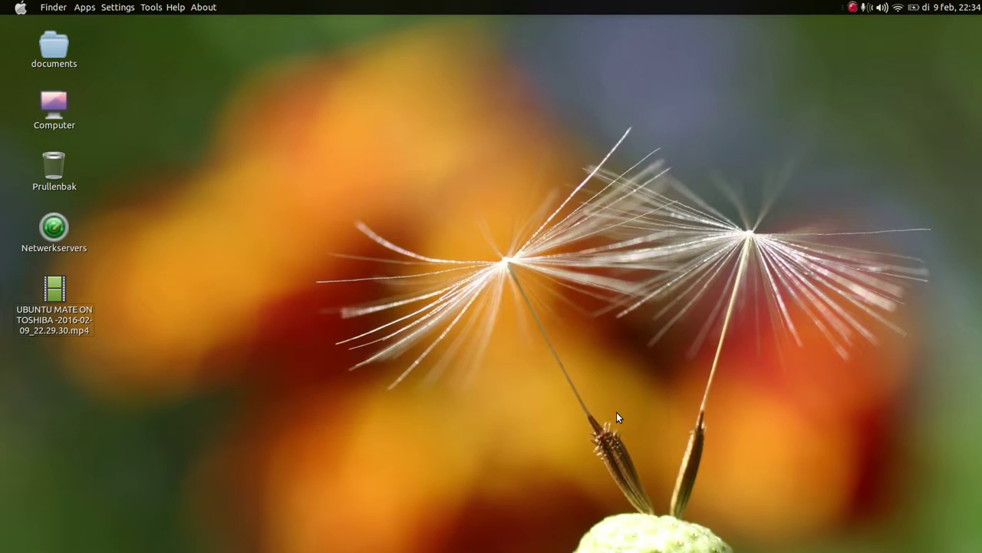
# Open the Apple menu's Hoofdknop preferences and keep the apple.png button icon unchanged
pyautogui.rightClick(20, 9)
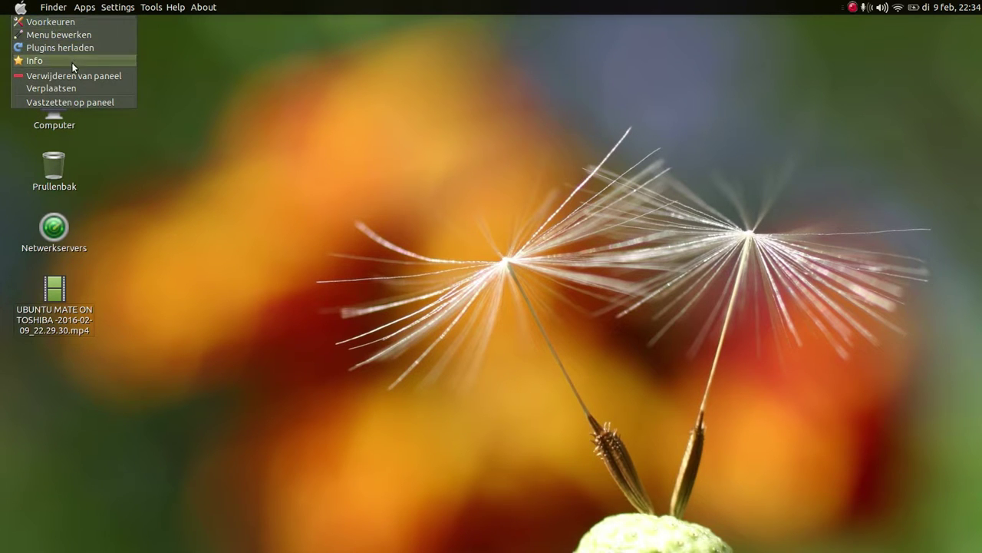
pyautogui.click(58, 24)
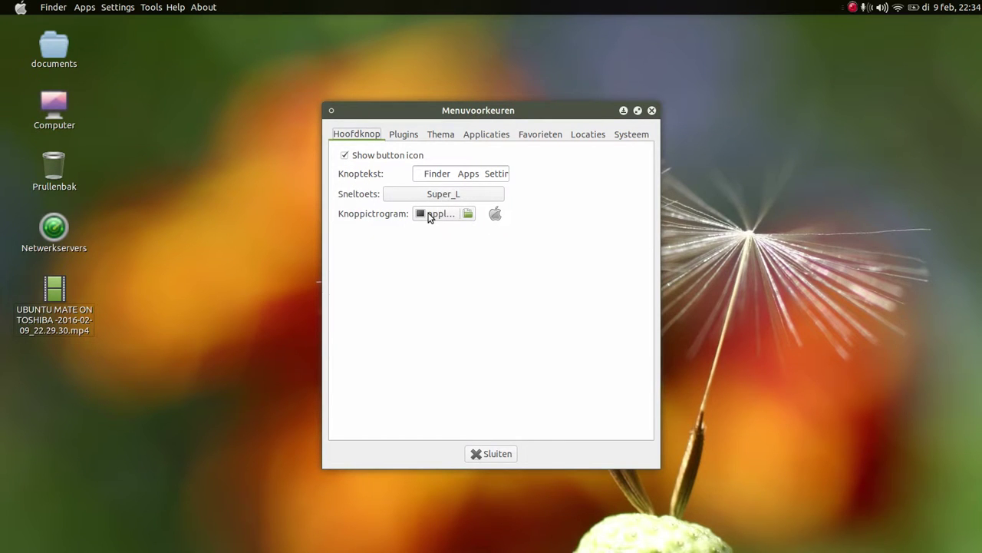
pyautogui.click(429, 215)
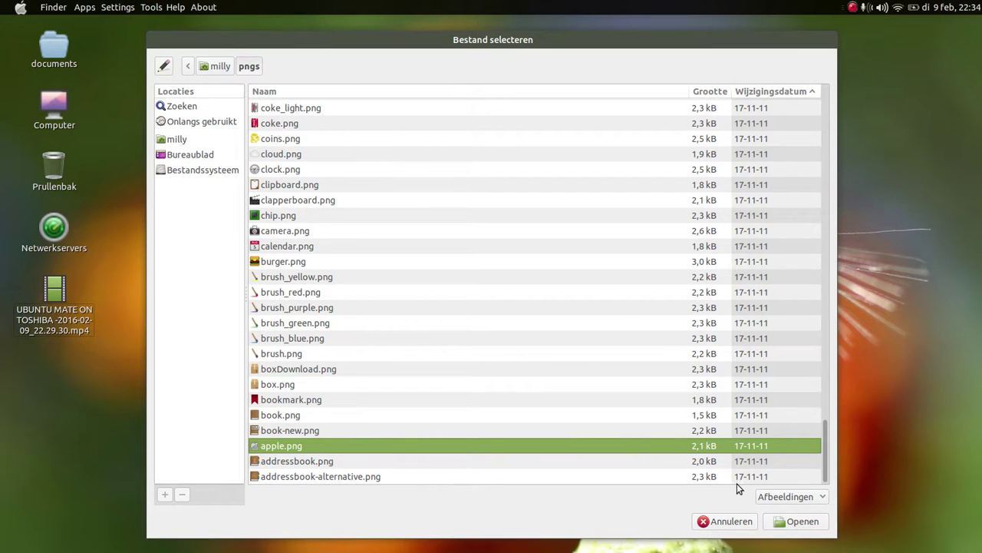
pyautogui.click(729, 527)
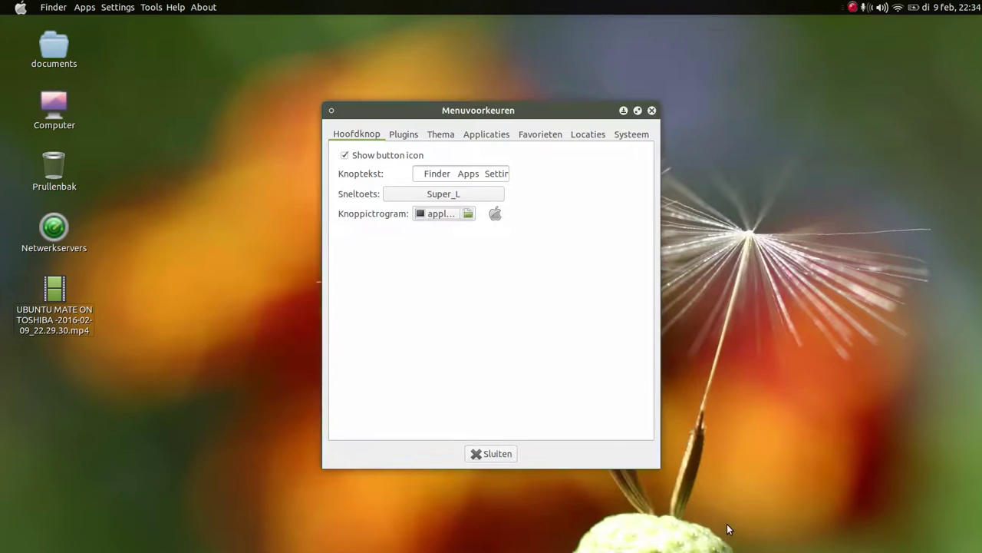
# Append 'Puck Desktop' after 'About' in the menu's Knoptekst button text
pyautogui.click(421, 174)
pyautogui.hotkey('ctrl', 'a')
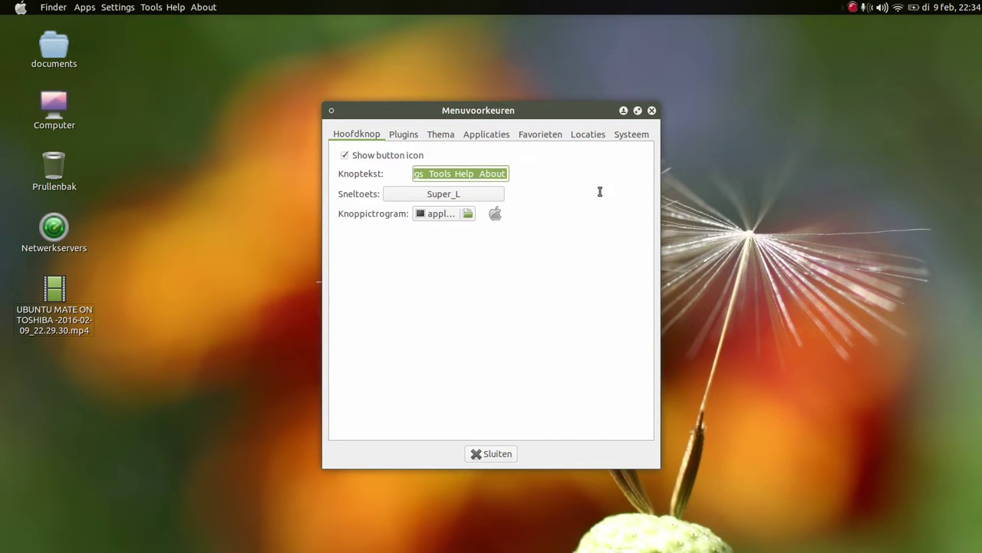
pyautogui.click(504, 172)
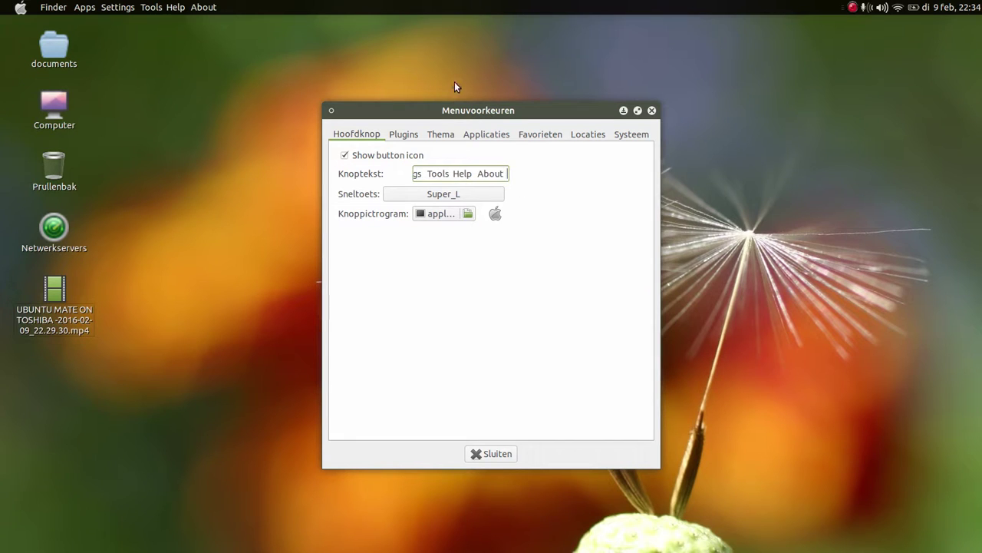
pyautogui.write('{u')
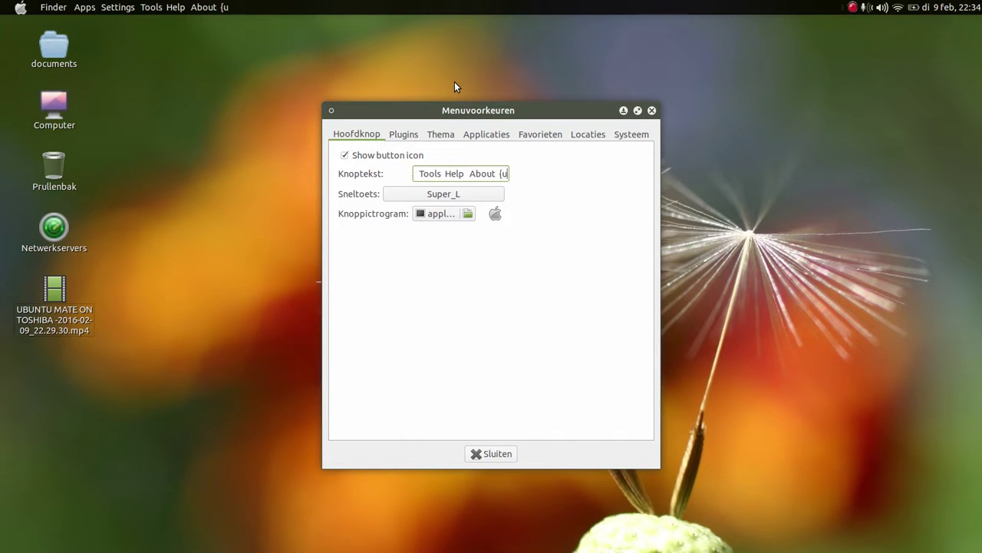
pyautogui.write('ck Darl;')
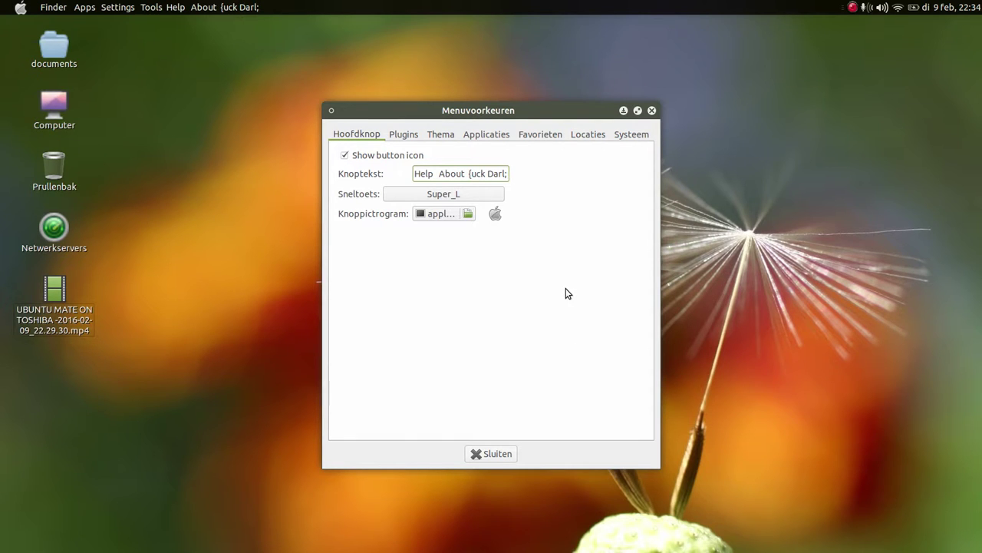
pyautogui.press('BackSpace')
pyautogui.press('BackSpace')
pyautogui.press('BackSpace')
pyautogui.press('BackSpace')
pyautogui.press('BackSpace')
pyautogui.press('BackSpace')
pyautogui.press('BackSpace')
pyautogui.press('BackSpace')
pyautogui.press('BackSpace')
pyautogui.press('BackSpace')
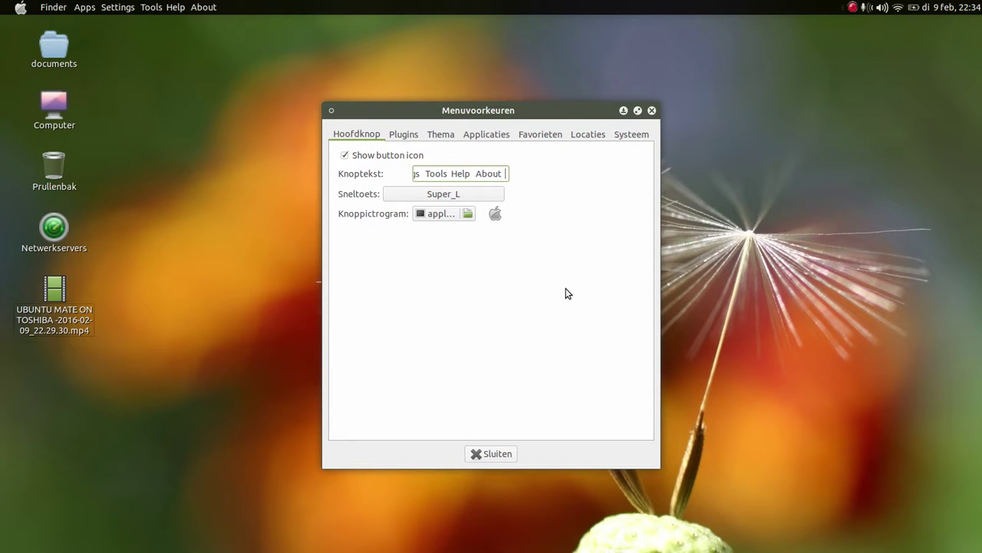
pyautogui.write('Puck')
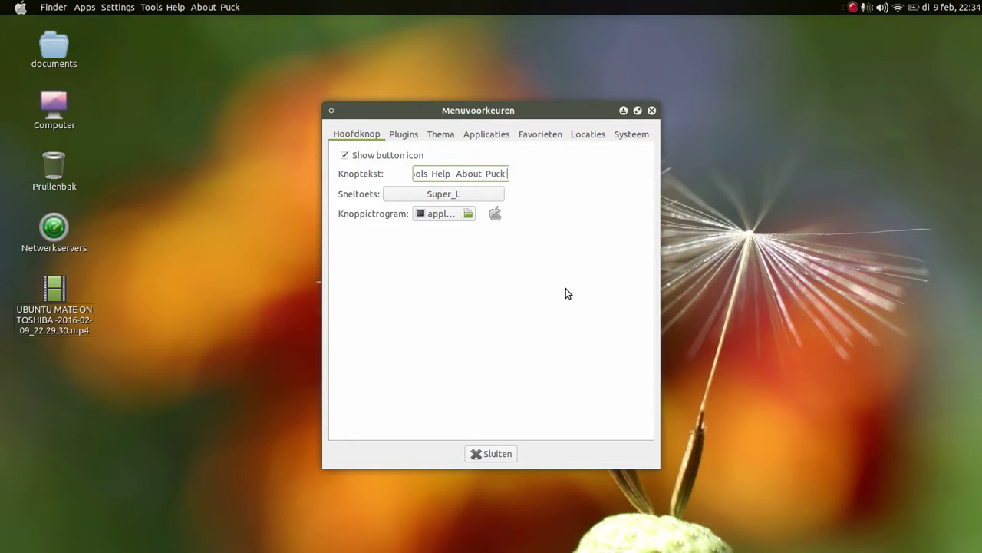
pyautogui.write(' Deskto')
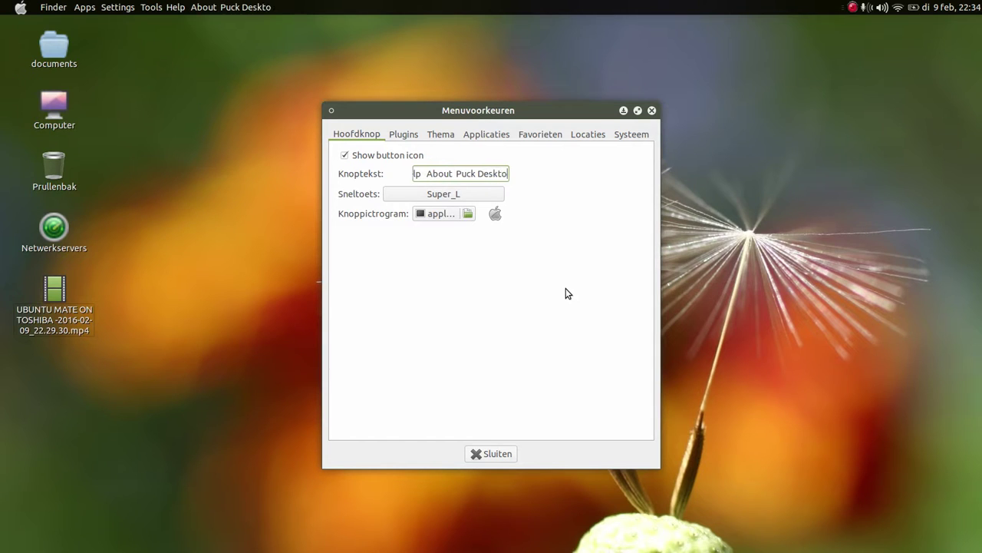
pyautogui.write('p')
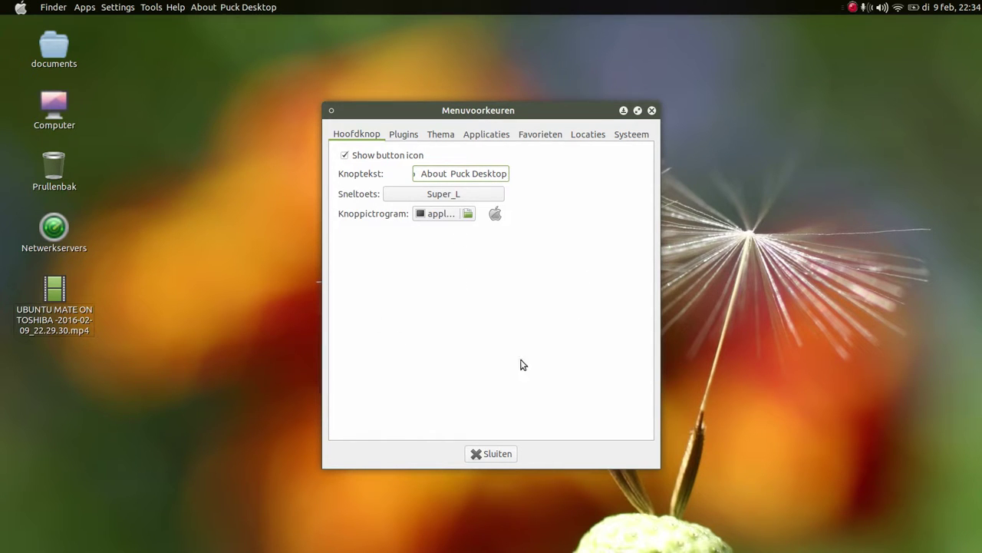
# Test the renamed Apple menu on the top bar, then close the preferences
pyautogui.click(233, 7)
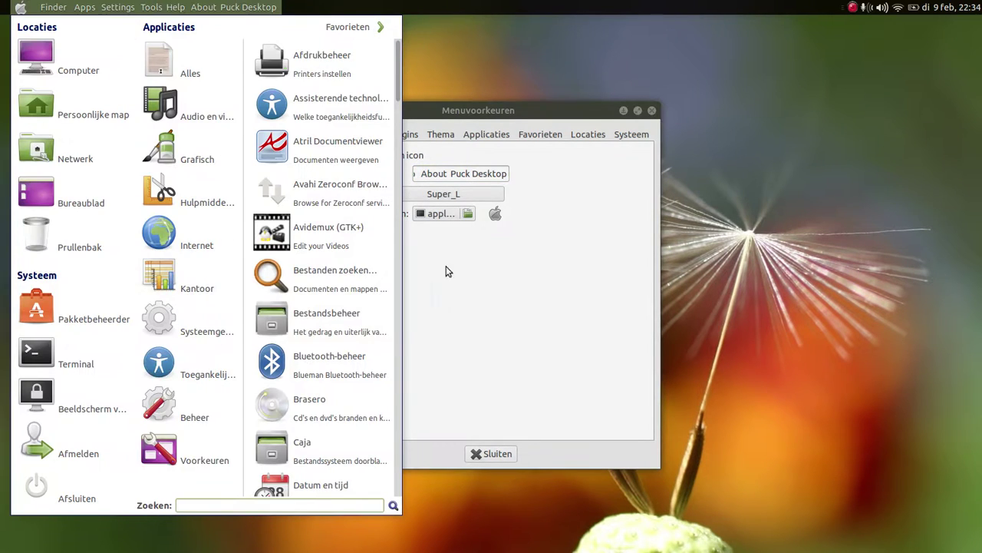
pyautogui.click(499, 380)
pyautogui.click(492, 453)
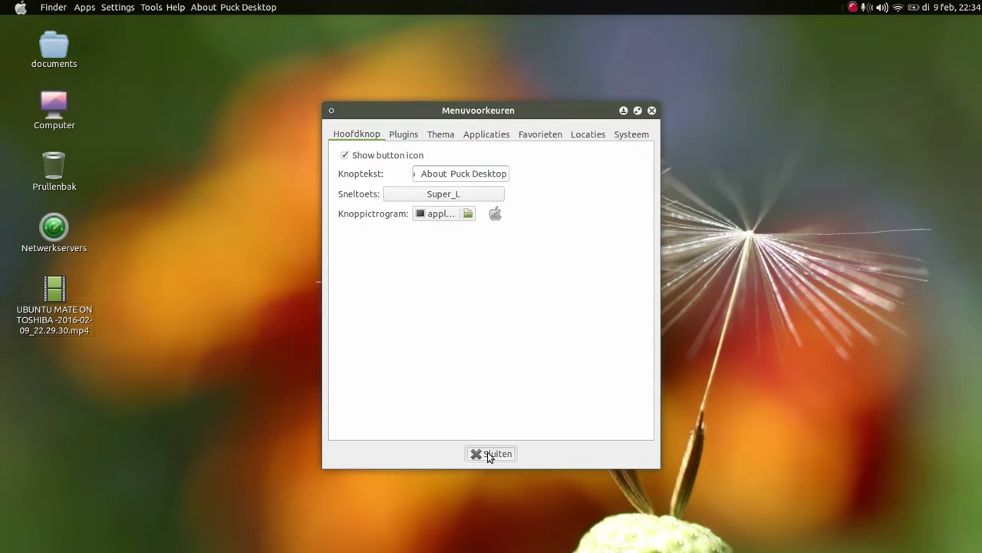
# Raise the top panel's height to 37 pixels in its Panel Properties
pyautogui.rightClick(401, 6)
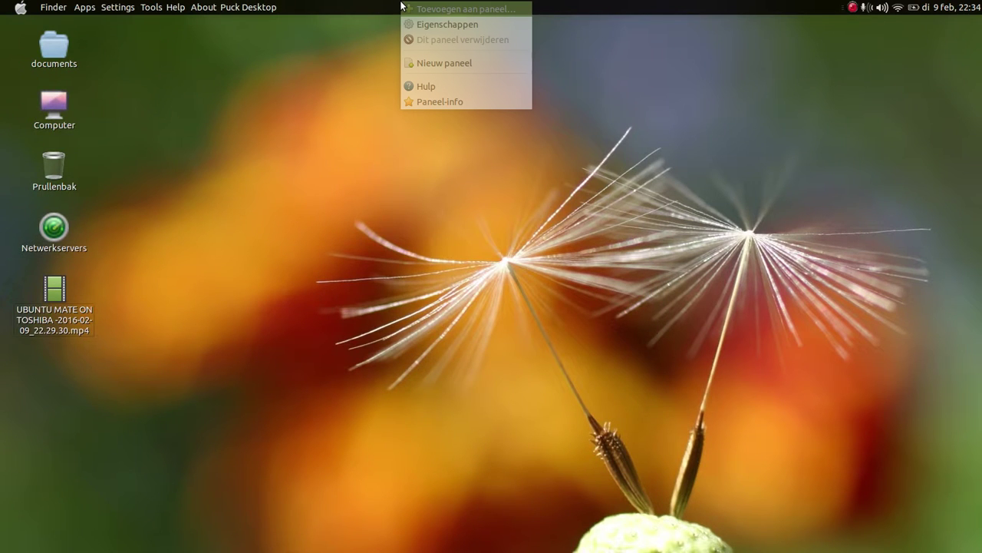
pyautogui.click(445, 25)
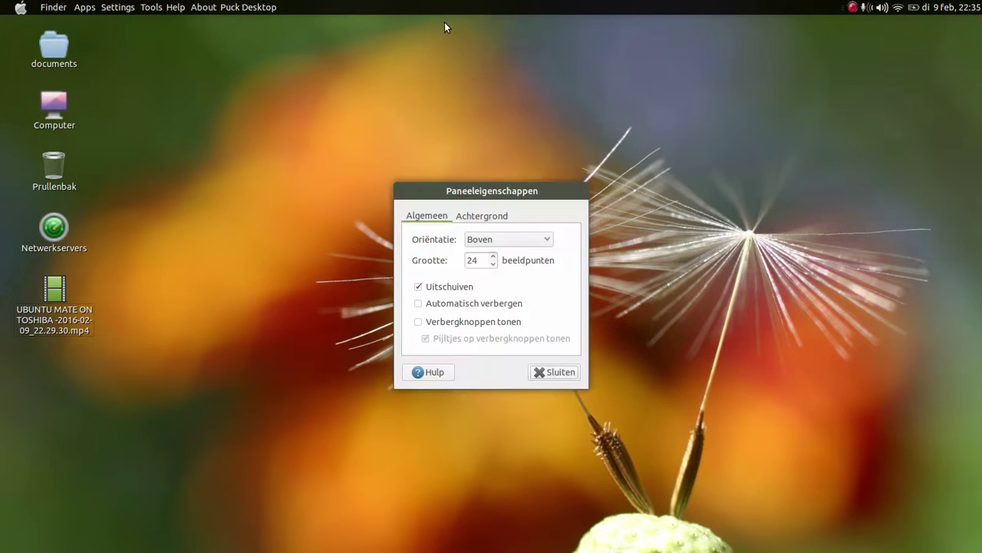
pyautogui.click(493, 257)
pyautogui.click(494, 257)
pyautogui.click(494, 257)
pyautogui.click(494, 257)
pyautogui.click(494, 257)
pyautogui.click(493, 257)
pyautogui.click(494, 257)
pyautogui.click(494, 257)
pyautogui.click(493, 257)
pyautogui.click(494, 257)
pyautogui.click(493, 257)
pyautogui.click(493, 257)
pyautogui.click(494, 257)
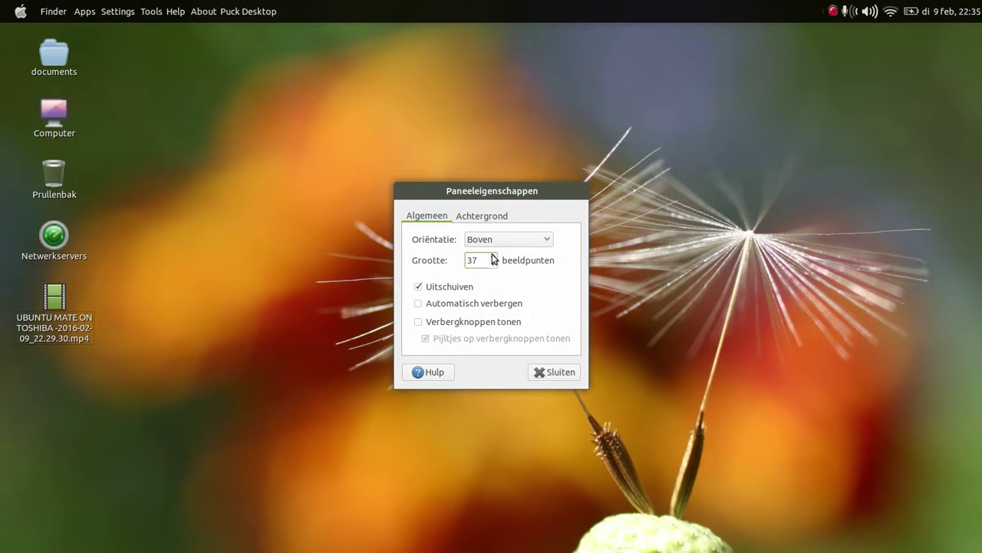
# Set the top panel's background to a solid black colour
pyautogui.click(488, 214)
pyautogui.click(430, 261)
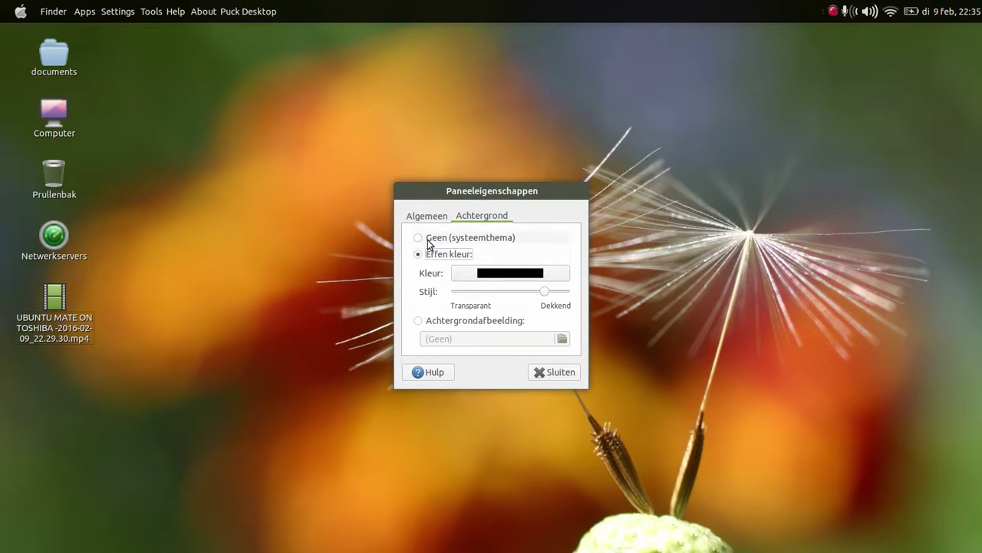
pyautogui.click(427, 240)
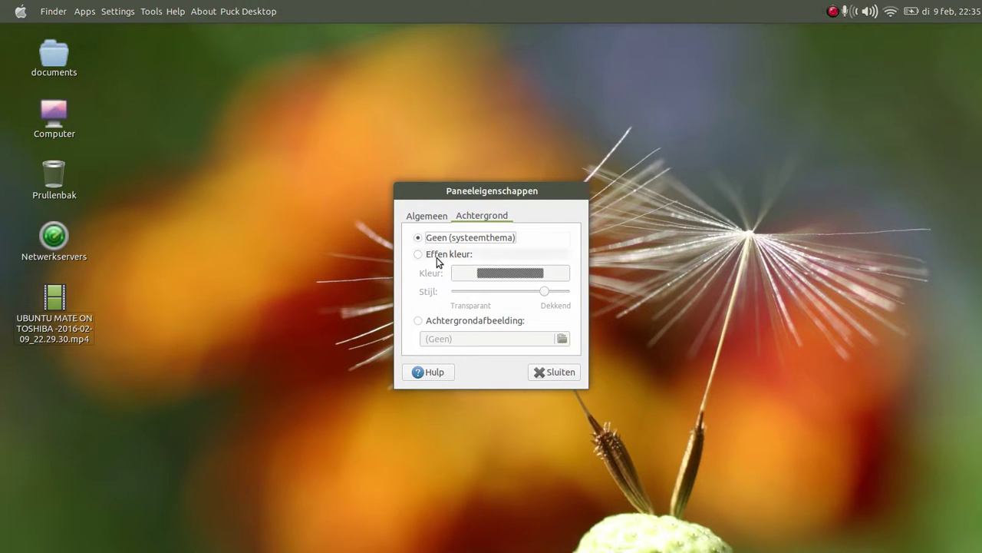
pyautogui.click(438, 258)
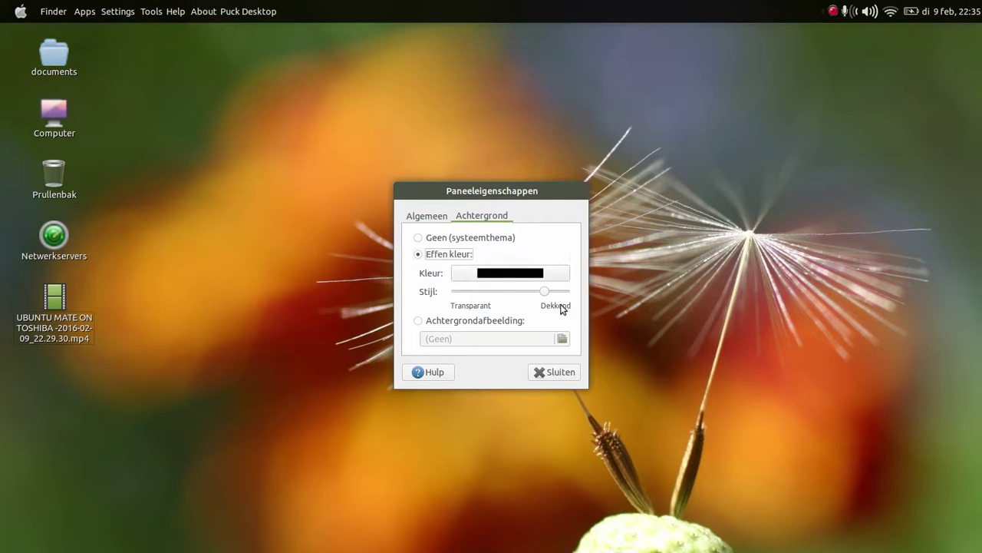
# Close the top panel's properties and create a new empty panel along the bottom edge
pyautogui.click(551, 372)
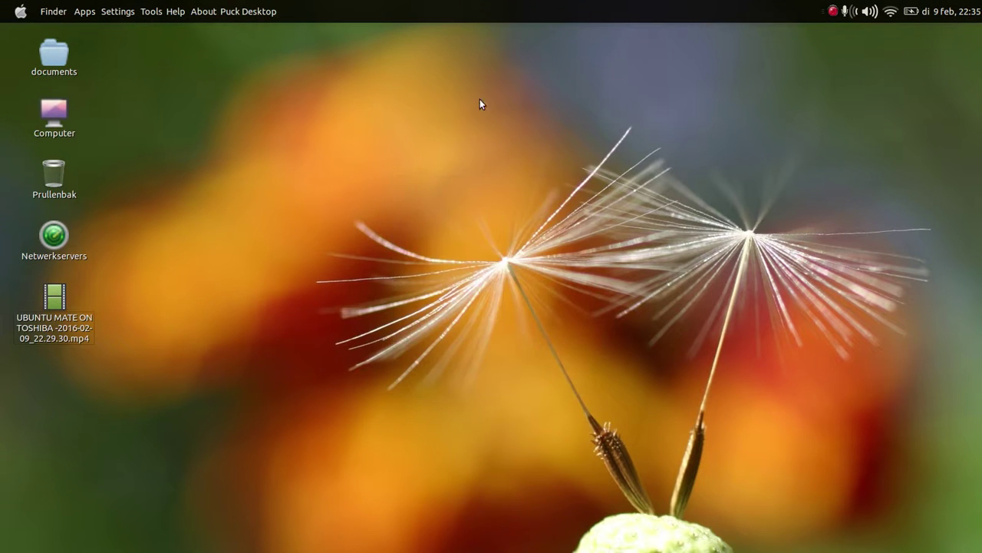
pyautogui.rightClick(468, 11)
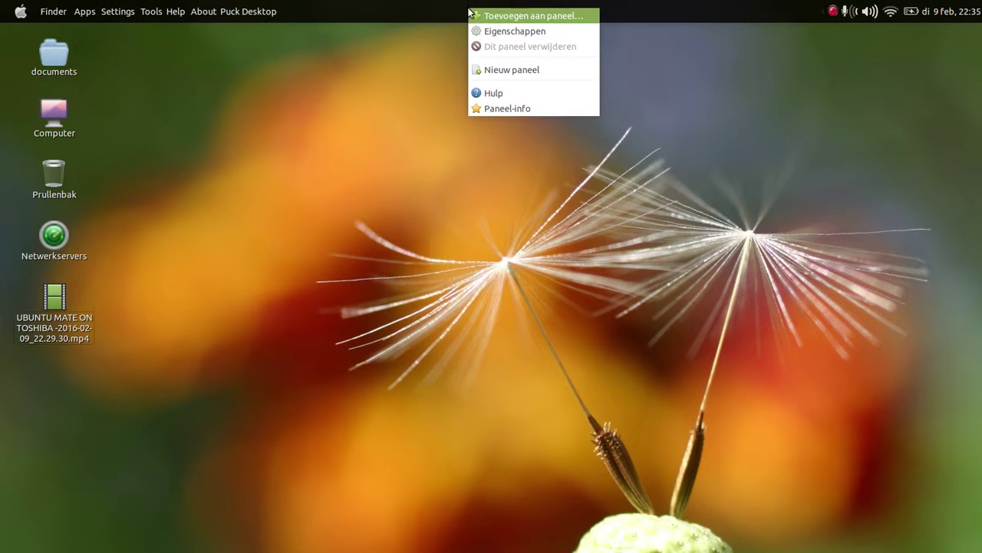
pyautogui.click(503, 71)
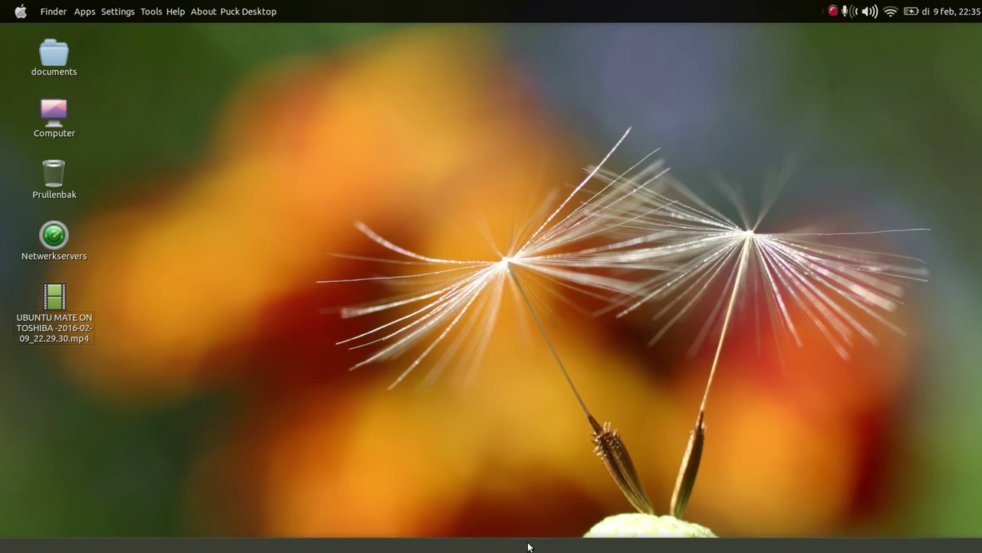
pyautogui.rightClick(934, 550)
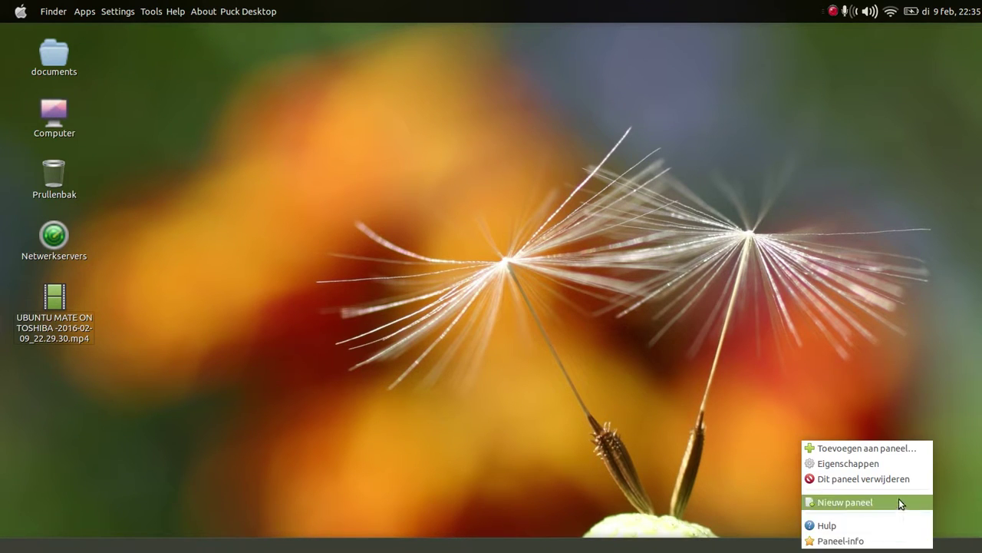
# Add a Werkbladwisselaar workspace switcher to the bottom panel and try the second workspace
pyautogui.click(877, 448)
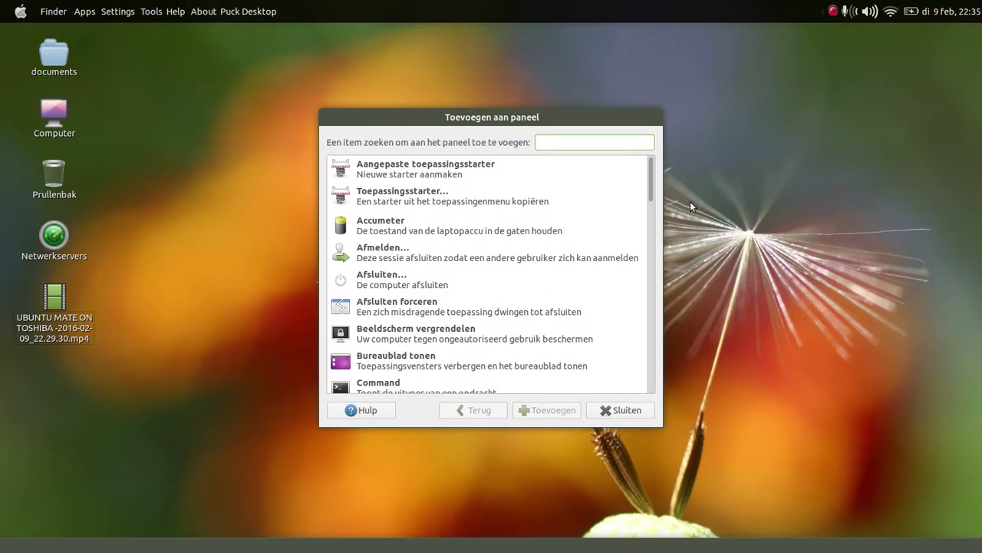
pyautogui.moveTo(652, 182); pyautogui.dragTo(667, 368)
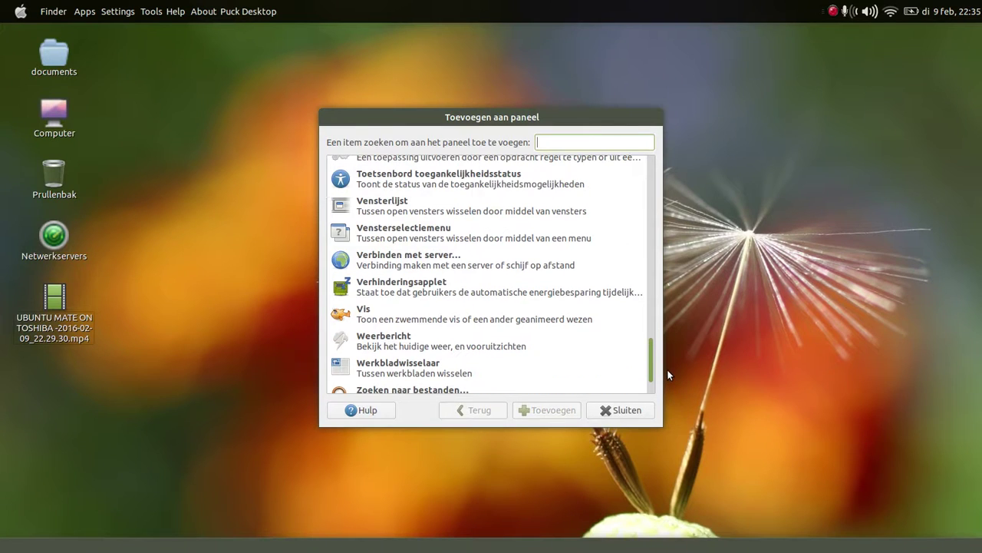
pyautogui.click(358, 214)
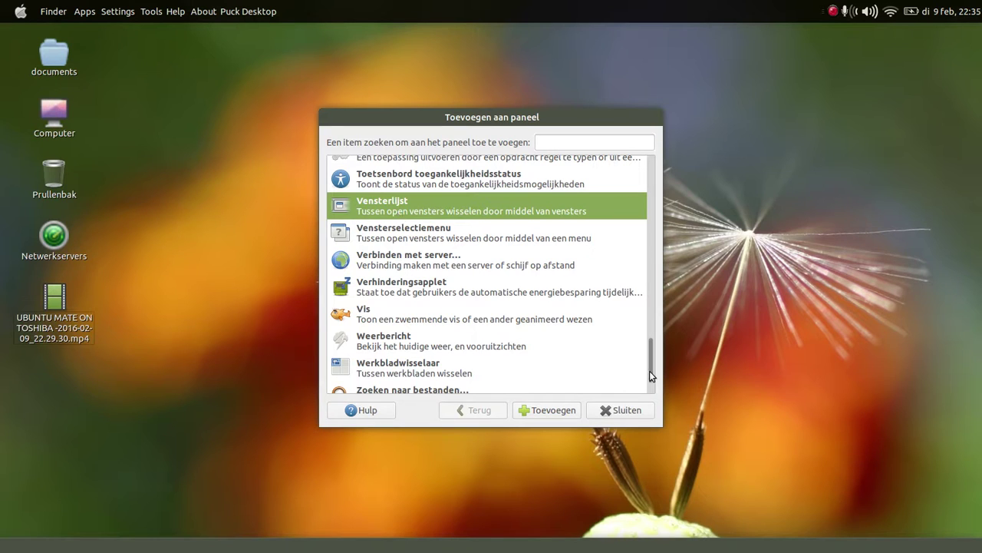
pyautogui.moveTo(647, 369); pyautogui.dragTo(672, 377)
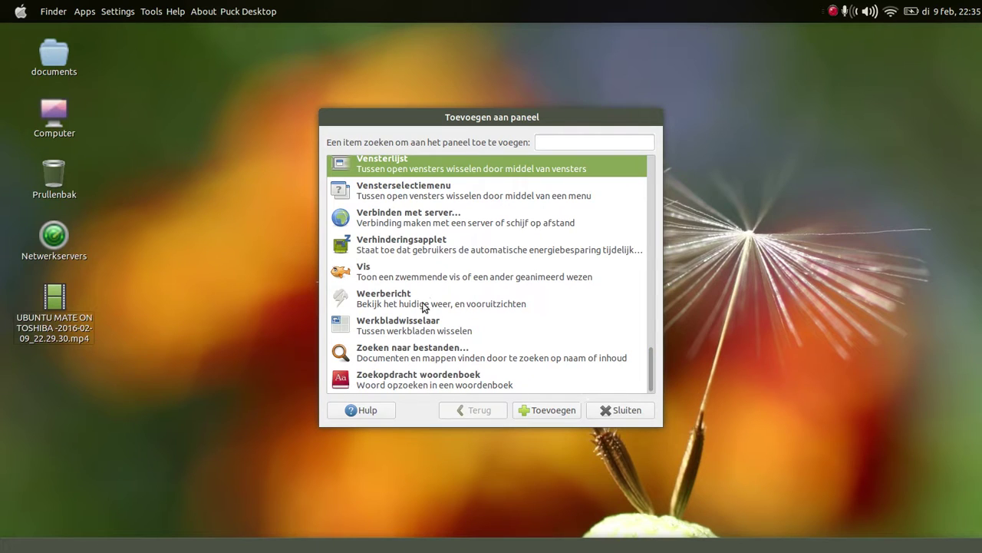
pyautogui.click(435, 338)
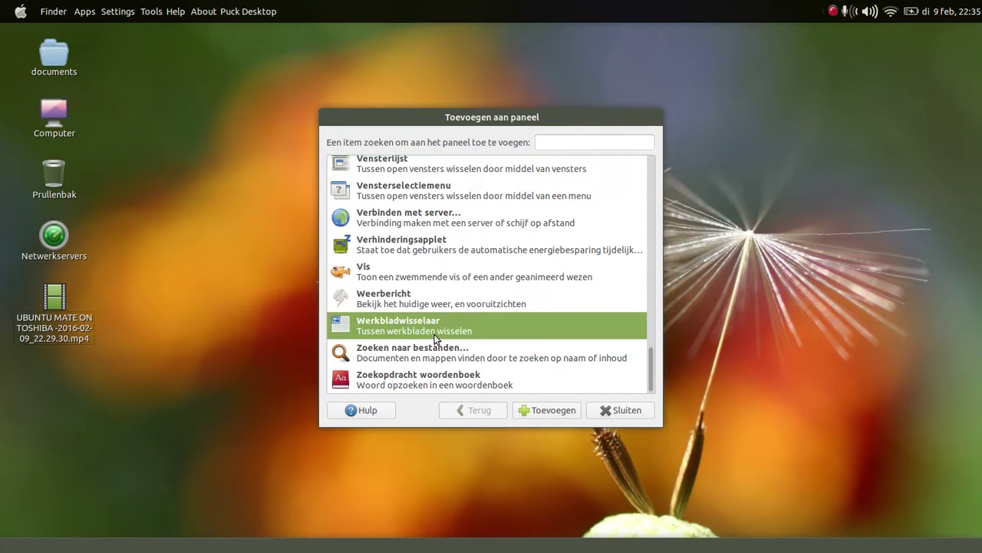
pyautogui.doubleClick(435, 338)
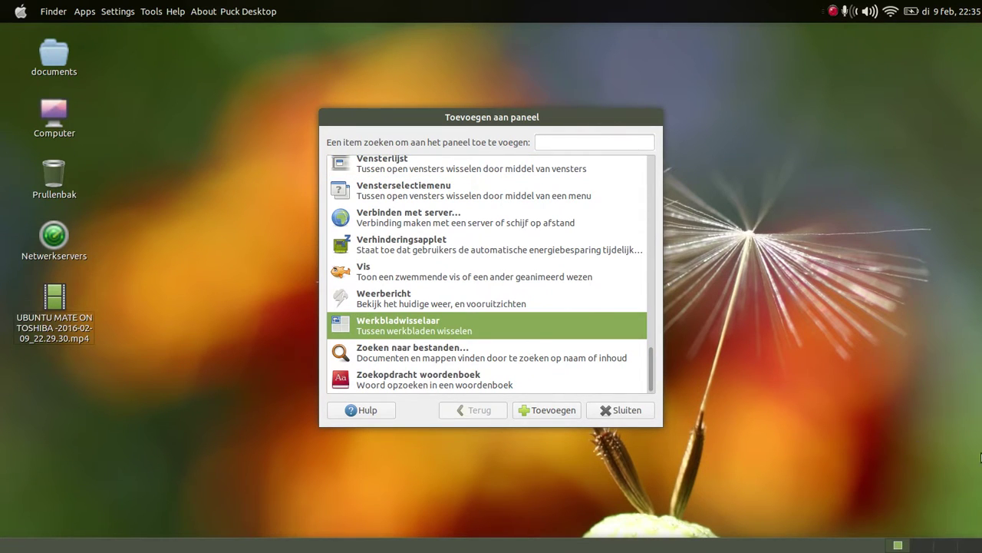
pyautogui.click(921, 545)
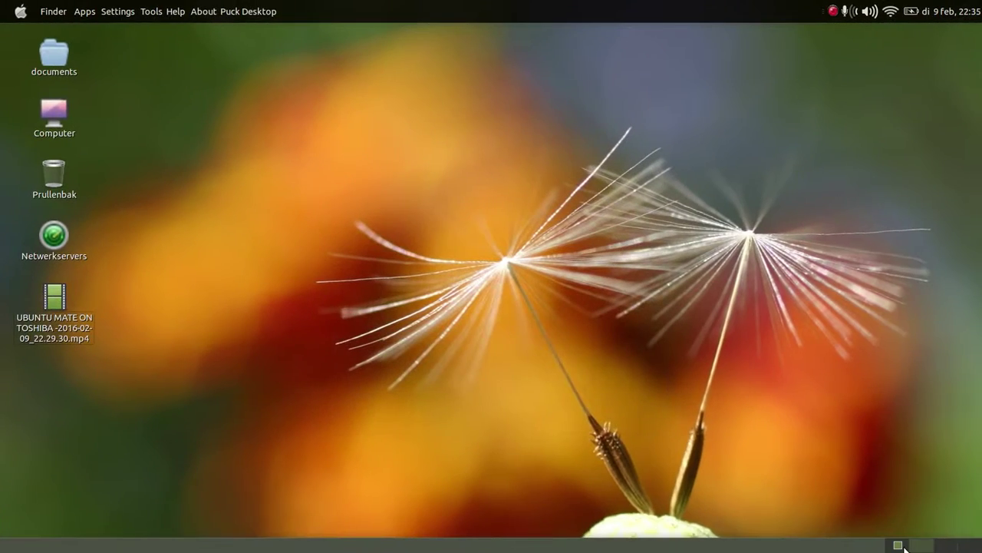
# Return to the first workspace and add the Vensterlijst window list applet to the bottom panel
pyautogui.click(898, 545)
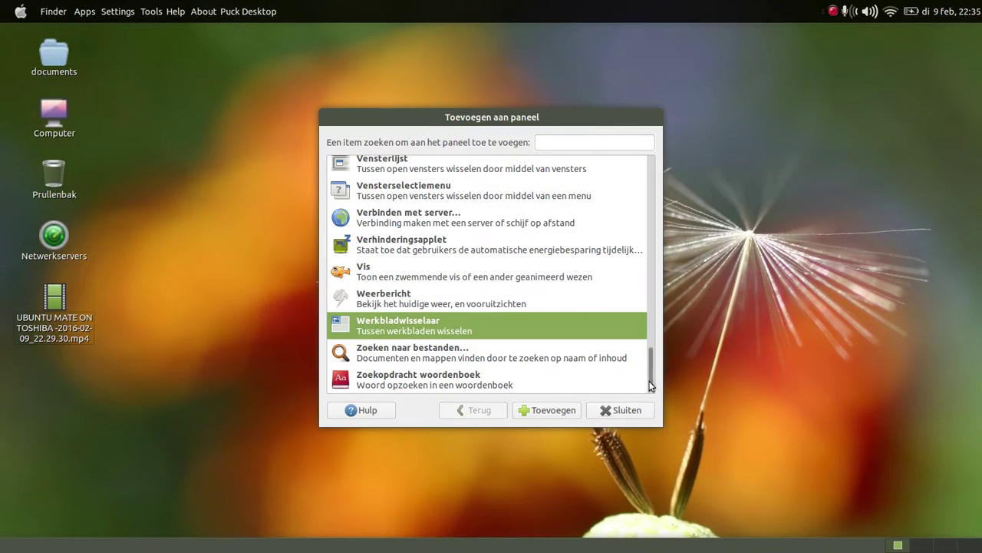
pyautogui.moveTo(646, 381); pyautogui.dragTo(648, 358)
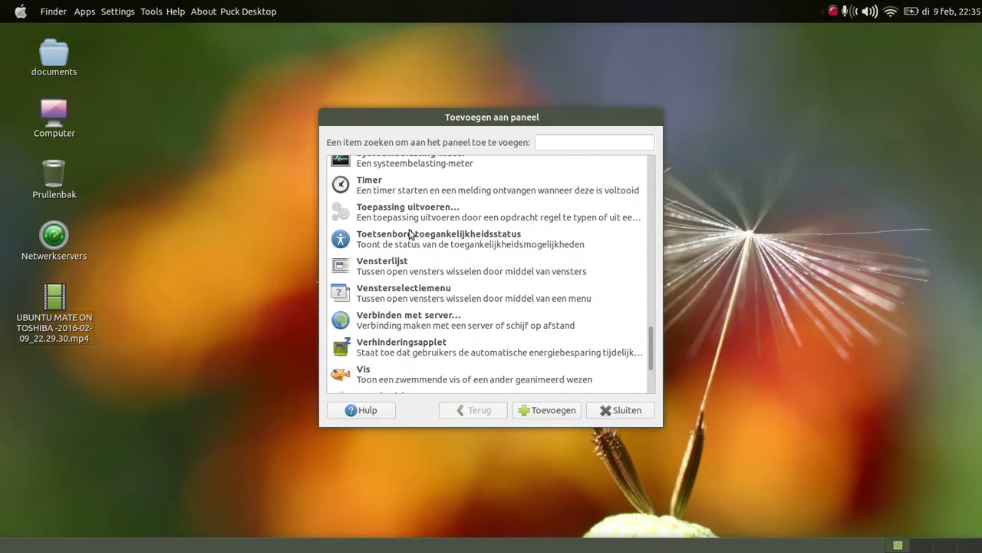
pyautogui.click(377, 267)
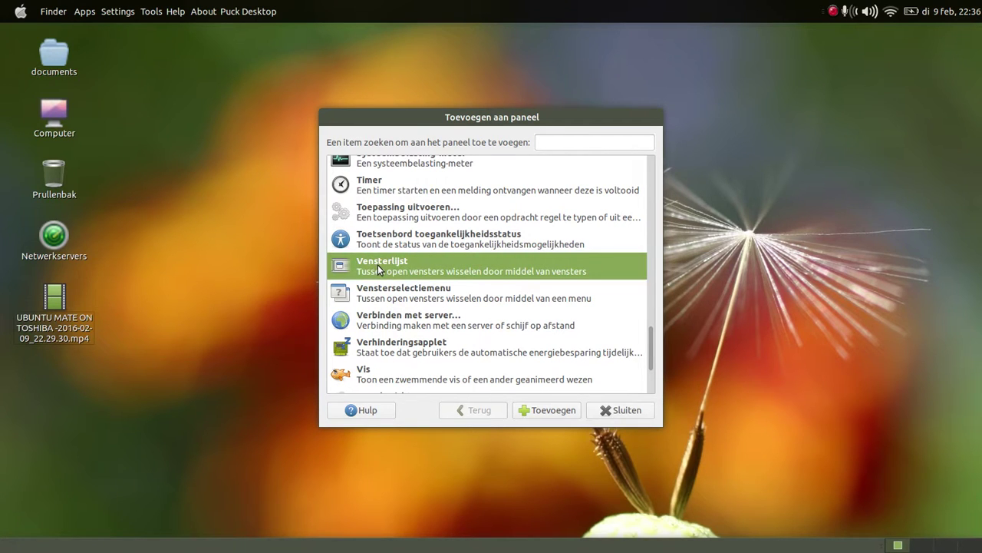
pyautogui.click(544, 412)
pyautogui.click(557, 410)
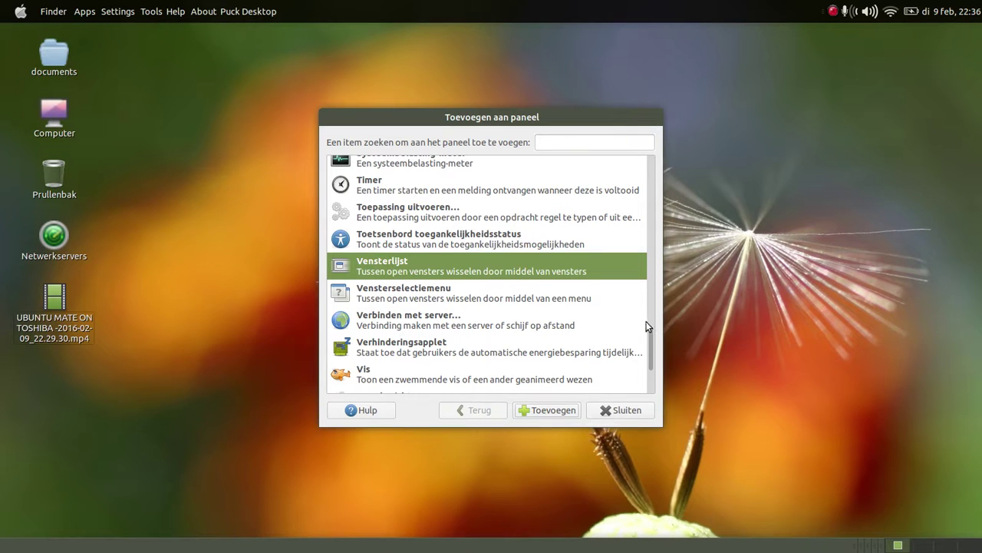
# Move the Vensterlijst window list to the left end of the bottom panel
pyautogui.click(633, 409)
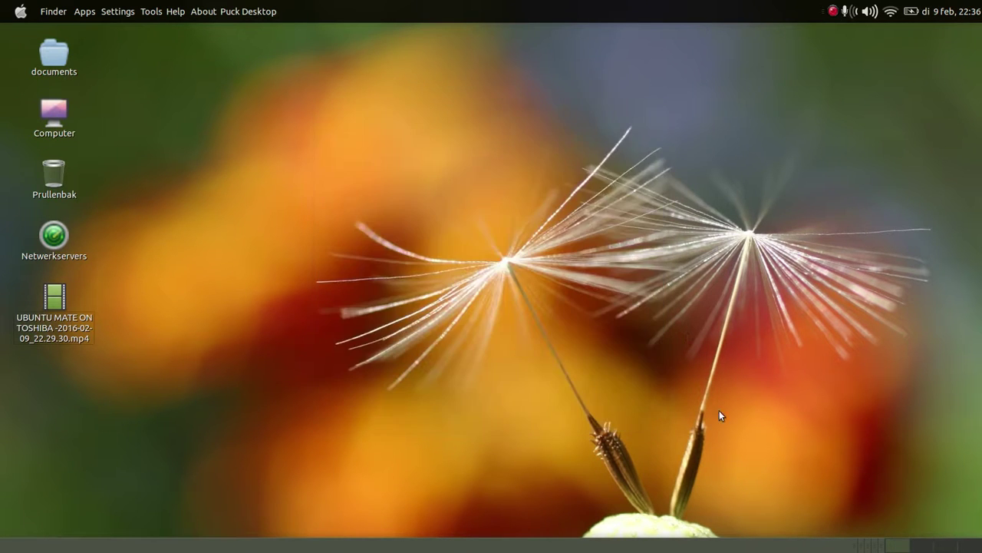
pyautogui.rightClick(863, 546)
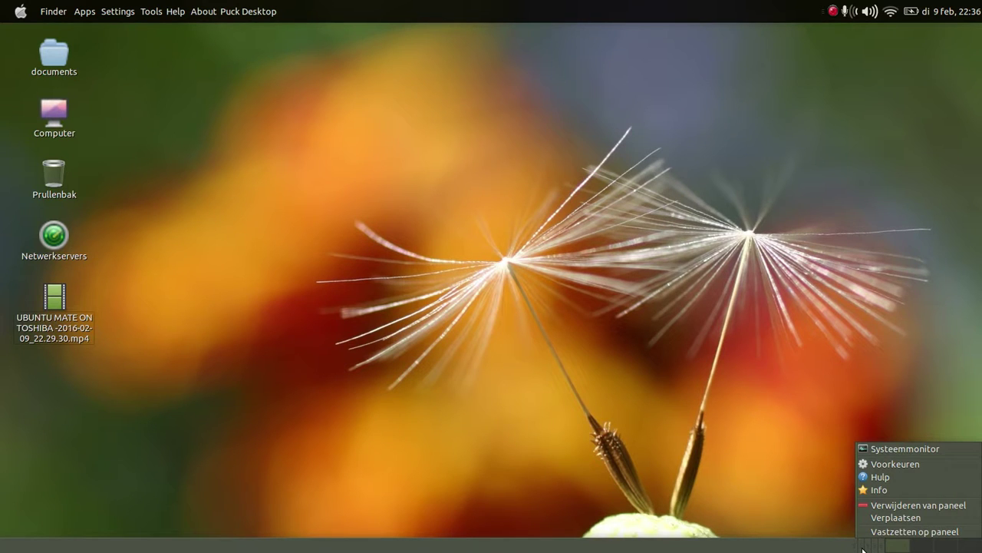
pyautogui.click(875, 505)
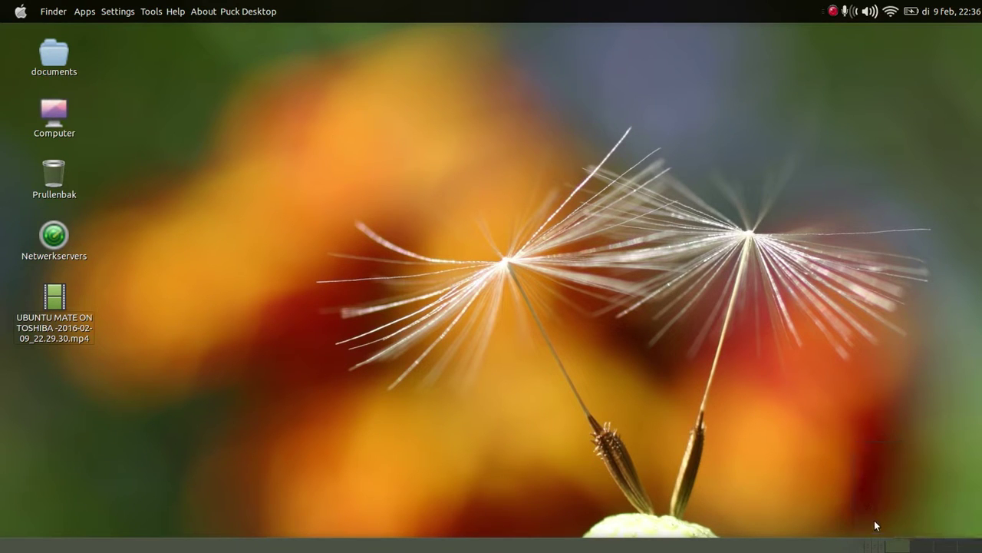
pyautogui.rightClick(870, 548)
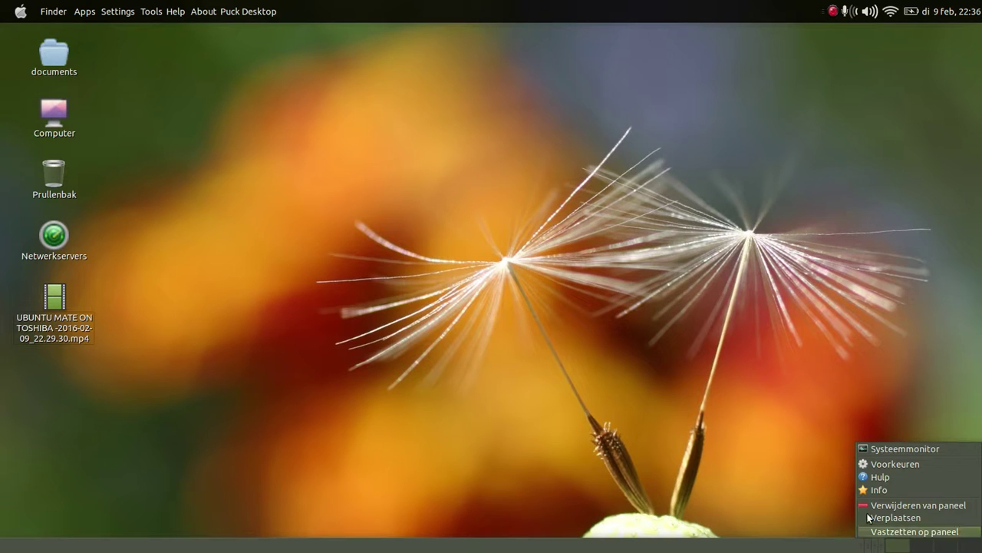
pyautogui.click(875, 516)
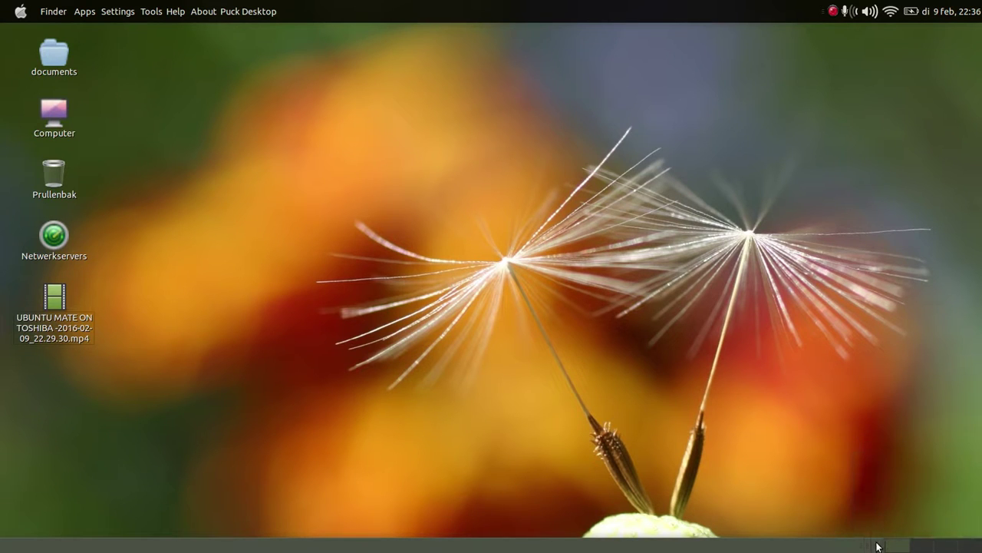
pyautogui.rightClick(875, 546)
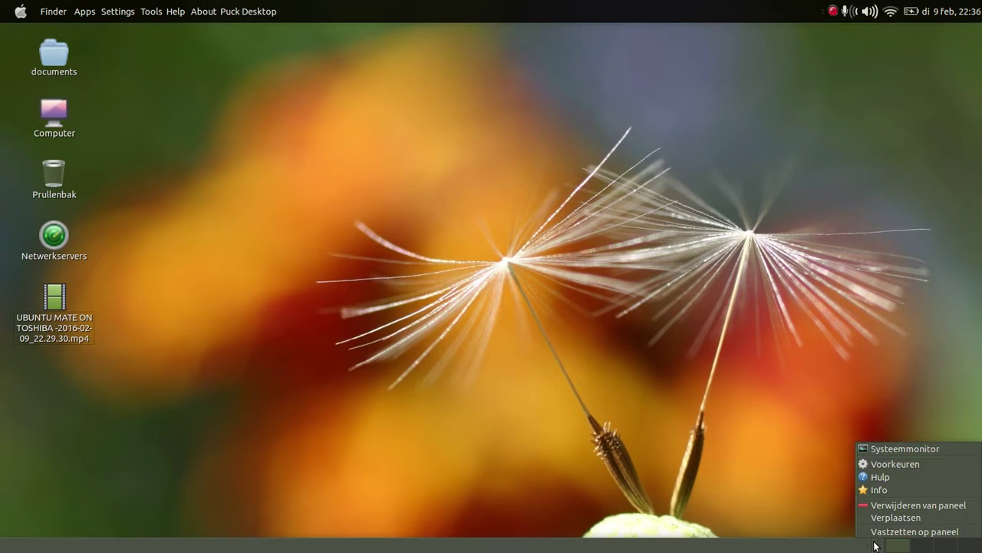
pyautogui.click(888, 505)
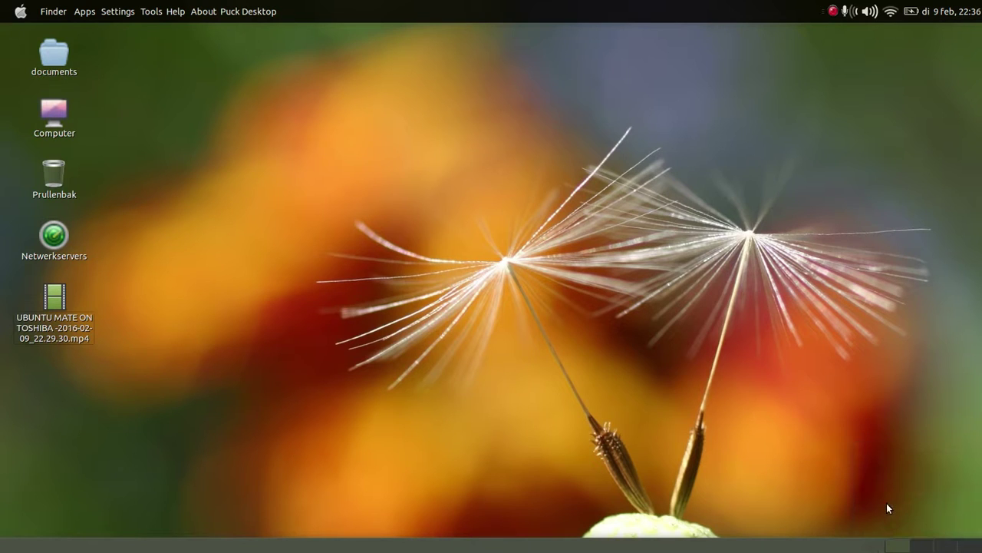
pyautogui.rightClick(883, 547)
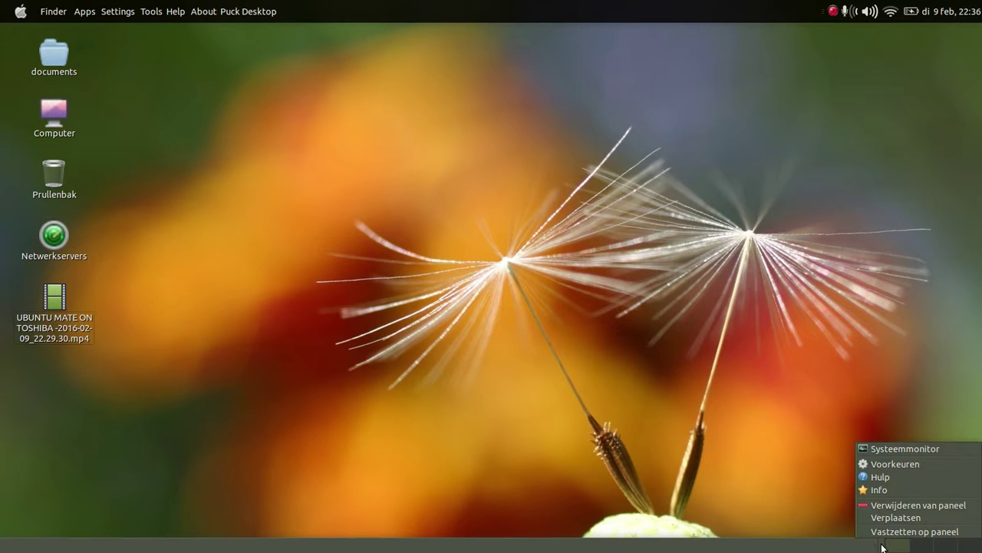
pyautogui.click(925, 518)
pyautogui.moveTo(798, 527); pyautogui.dragTo(2, 516)
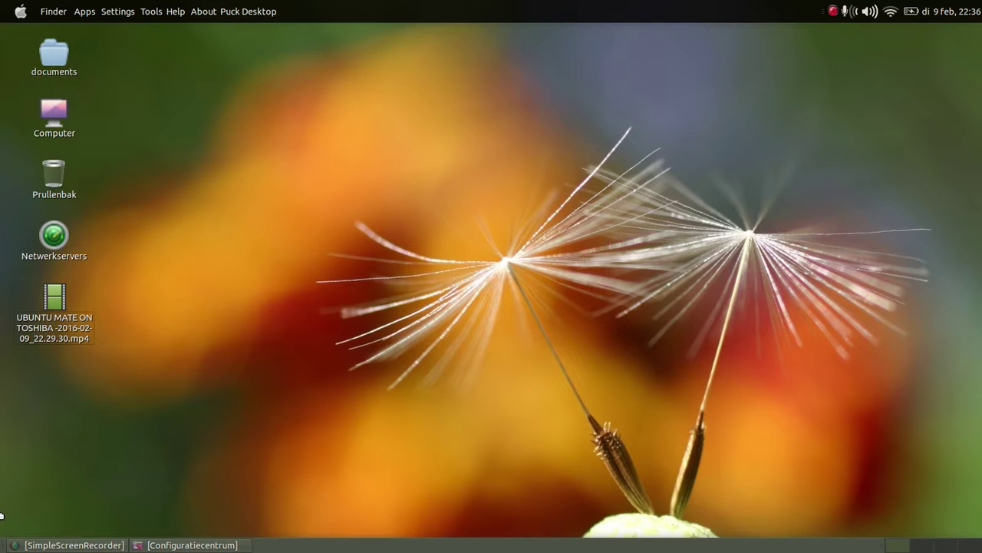
# Test the window list buttons, then move aside and close the Configuratiecentrum window
pyautogui.click(69, 545)
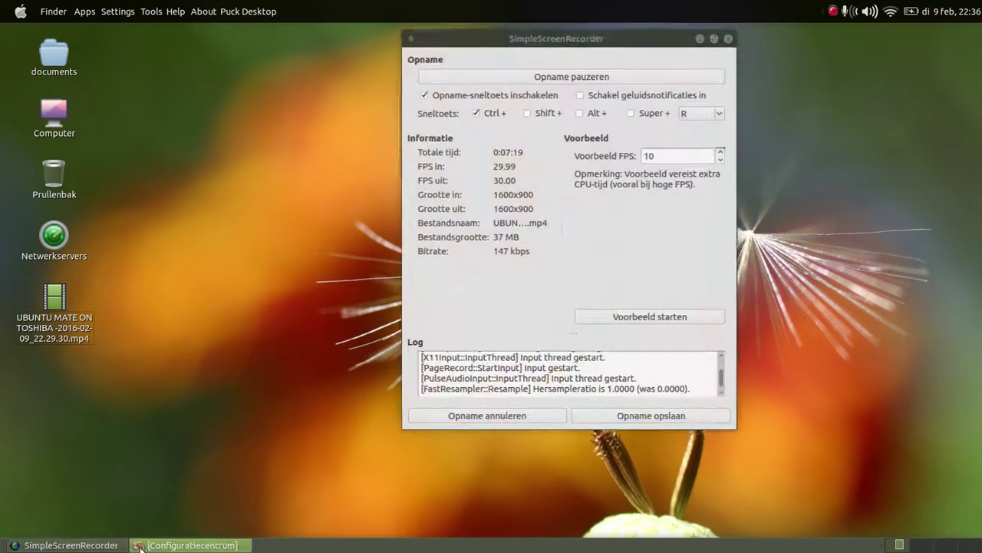
pyautogui.click(153, 546)
pyautogui.click(70, 545)
pyautogui.click(177, 545)
pyautogui.click(95, 455)
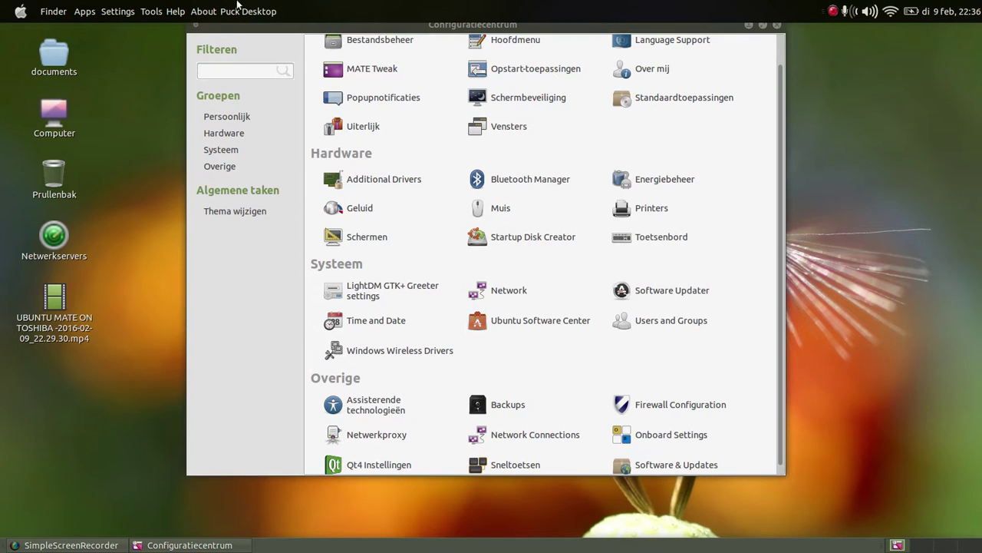
pyautogui.moveTo(231, 33); pyautogui.dragTo(213, 110)
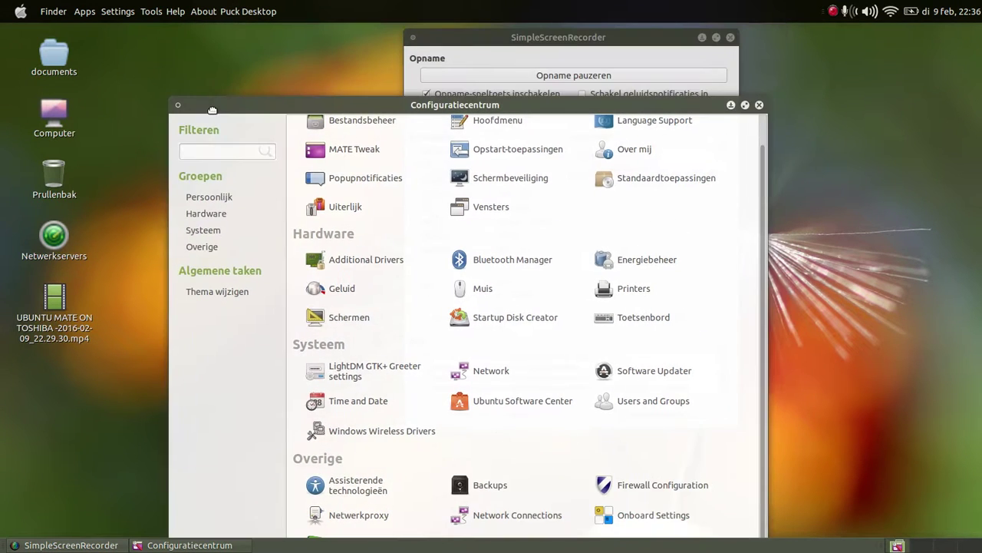
pyautogui.click(760, 104)
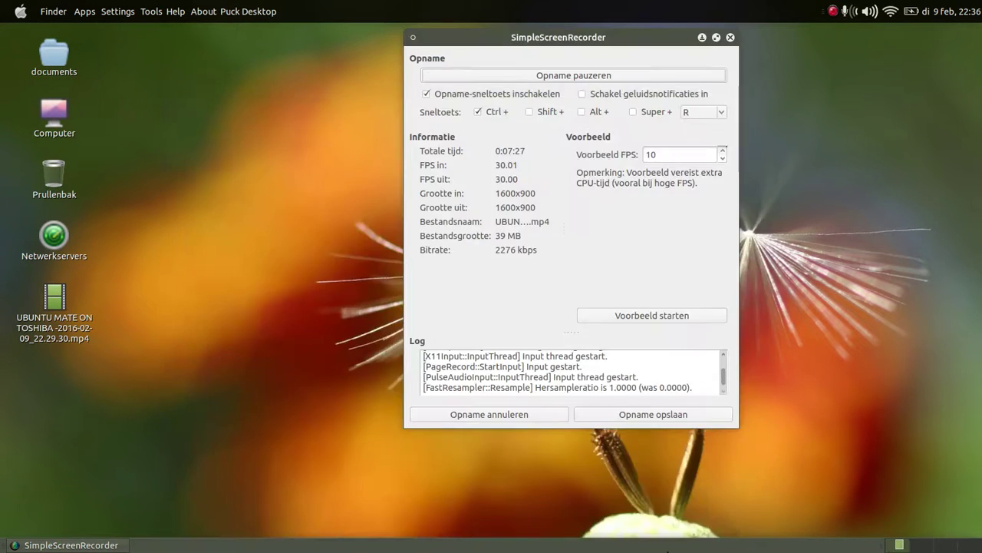
# Give the bottom panel size 31 and a Dekkend (fully opaque) black Effen kleur background
pyautogui.rightClick(656, 547)
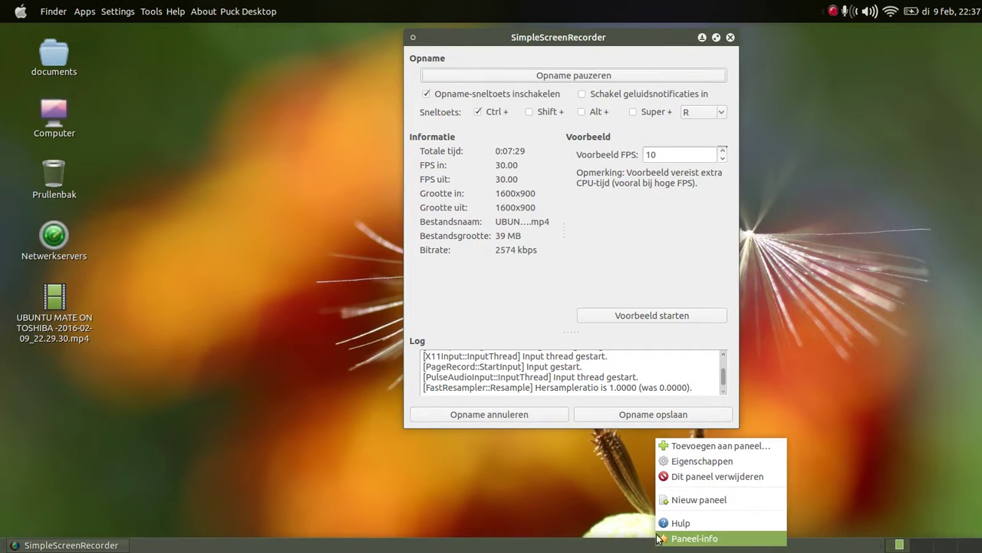
pyautogui.click(680, 463)
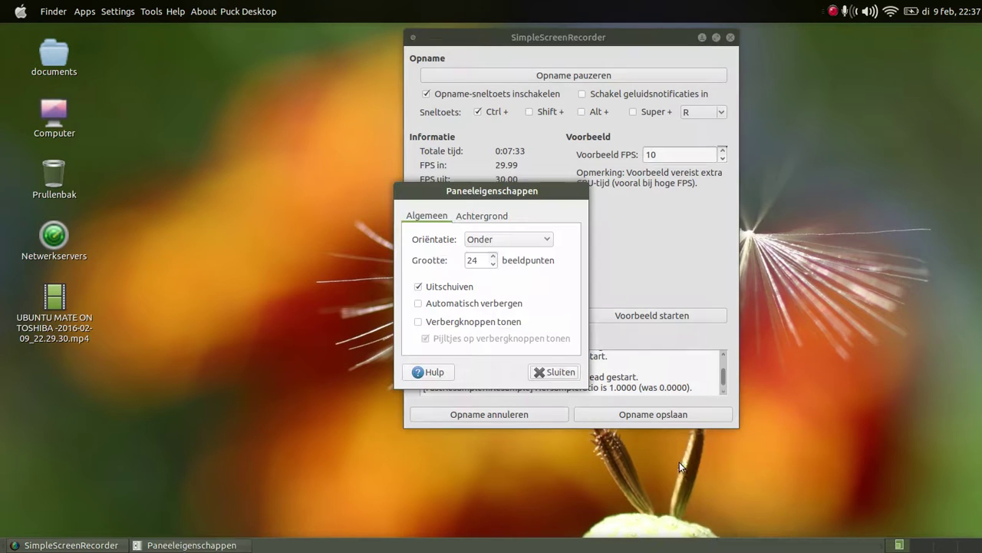
pyautogui.click(493, 258)
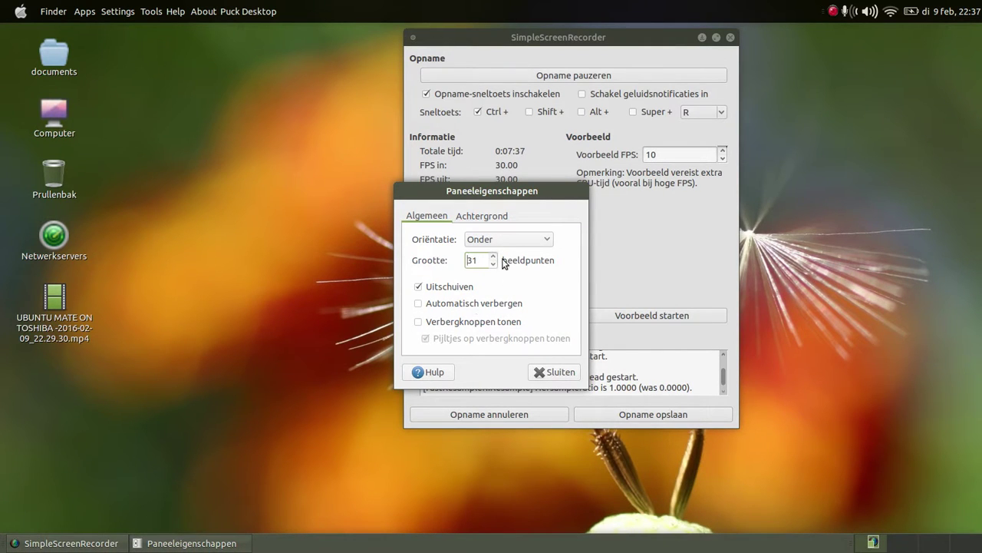
pyautogui.click(483, 217)
pyautogui.click(447, 254)
pyautogui.click(497, 271)
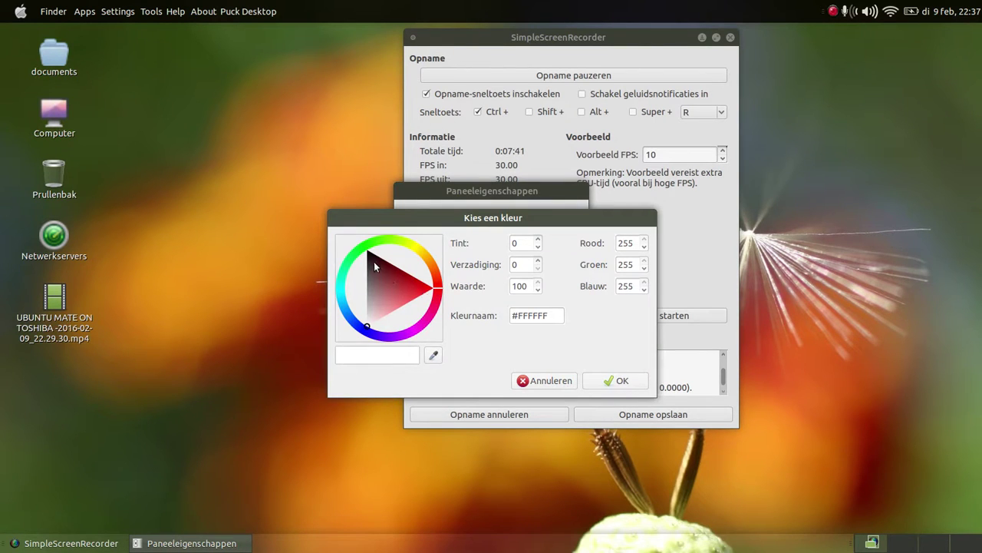
pyautogui.click(373, 260)
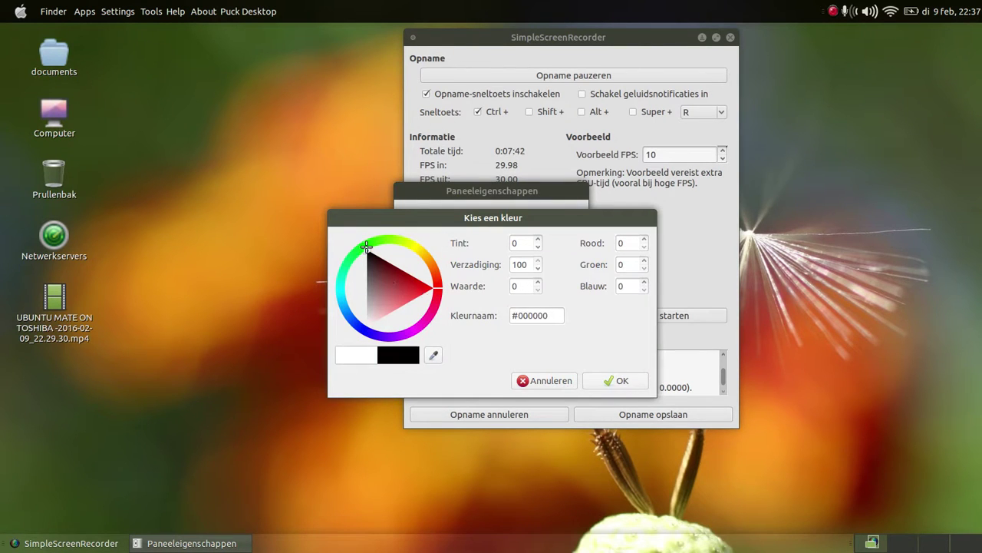
pyautogui.click(605, 383)
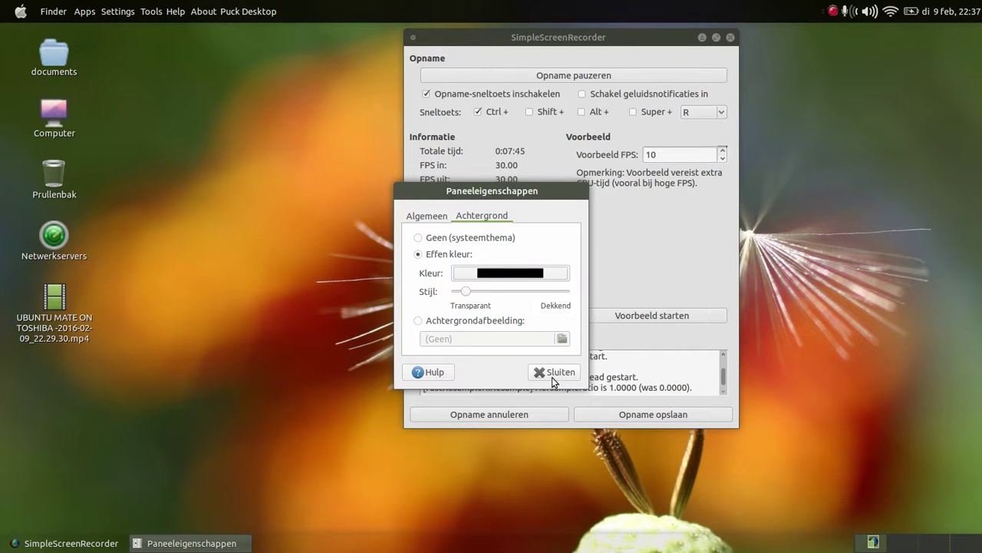
pyautogui.moveTo(465, 291); pyautogui.dragTo(644, 300)
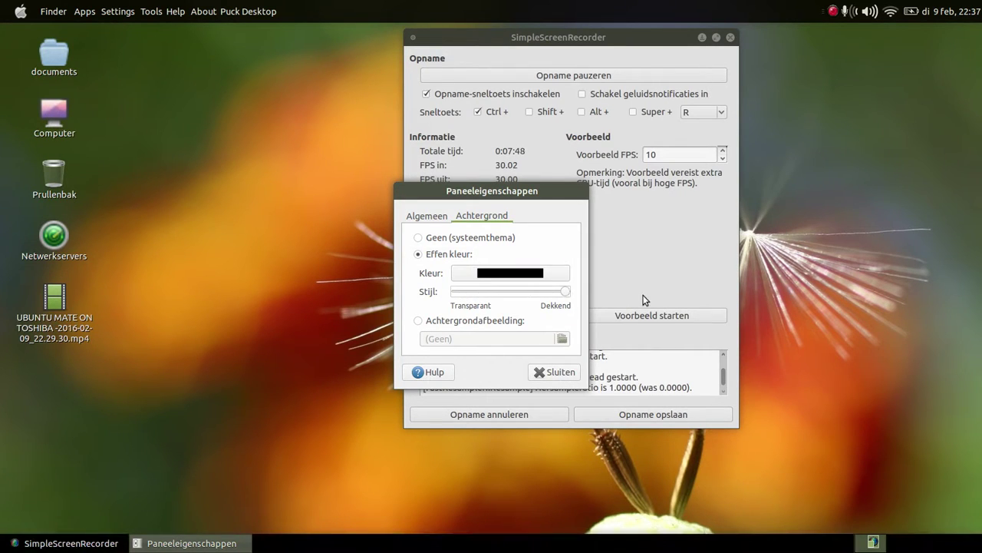
pyautogui.click(557, 375)
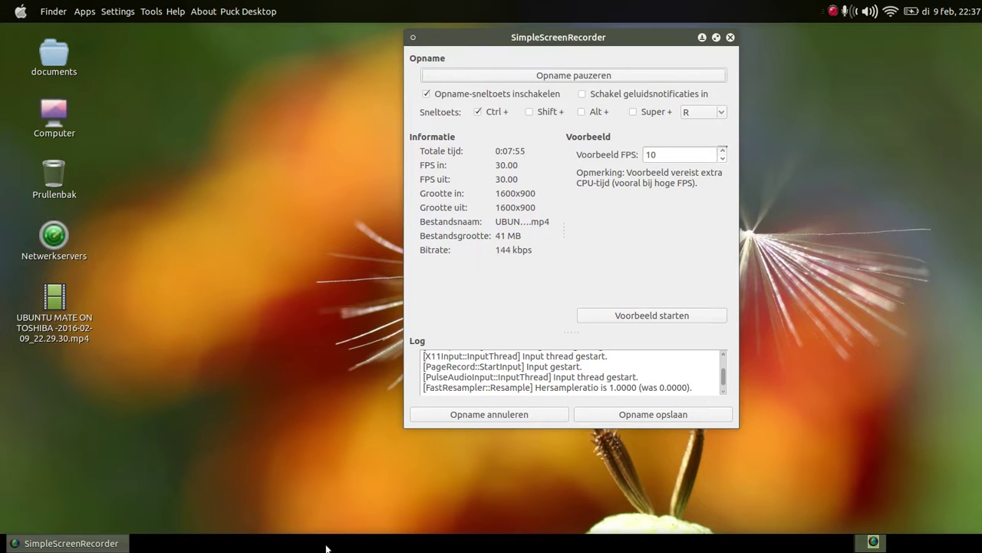
# Drag Rhythmbox and OpenShot Video Editor launchers from the Apple menu onto the bottom panel
pyautogui.click(20, 11)
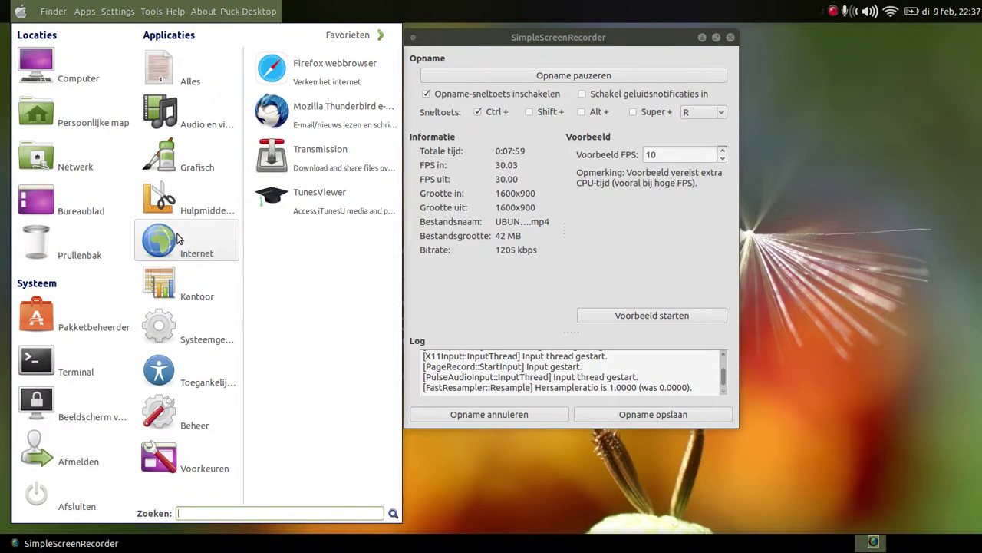
pyautogui.moveTo(196, 102)
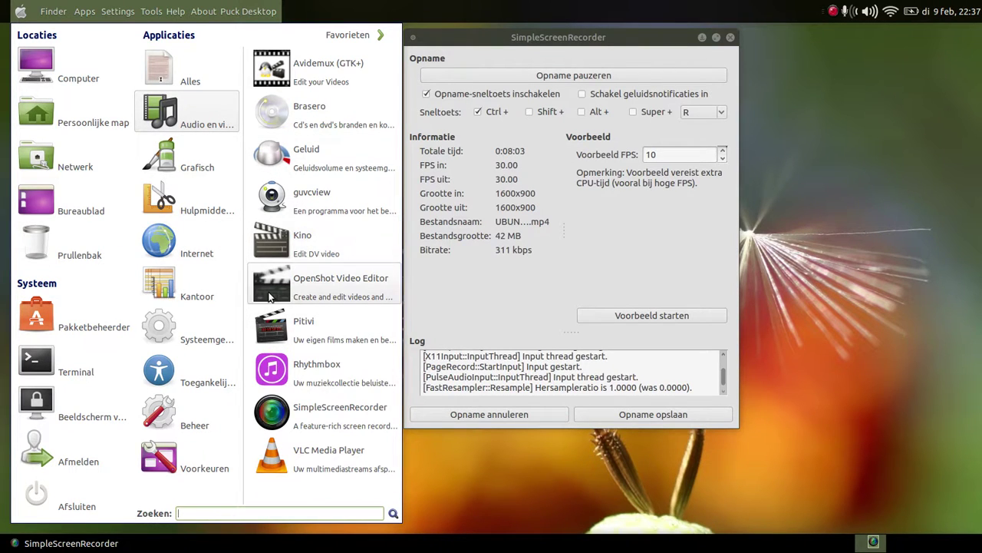
pyautogui.moveTo(276, 369); pyautogui.dragTo(474, 543)
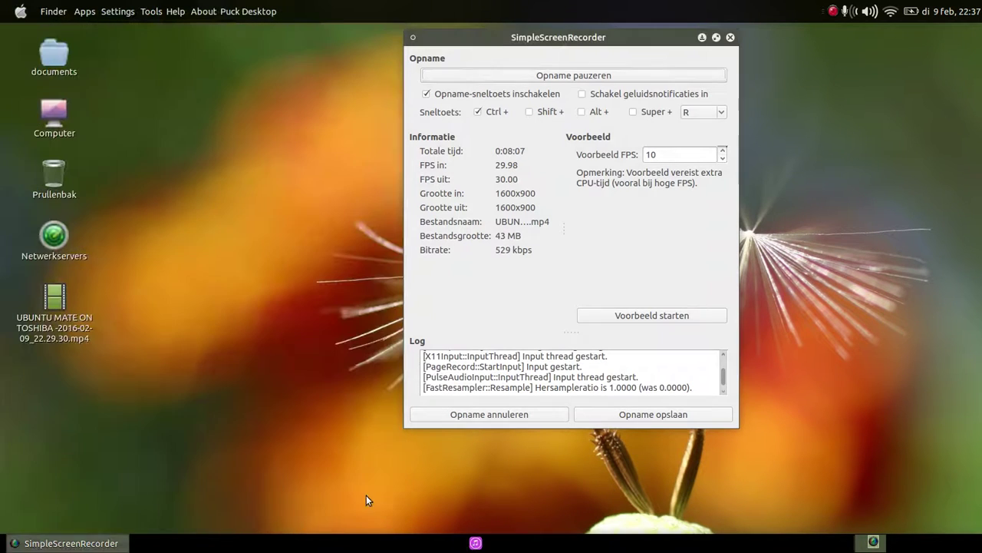
pyautogui.click(20, 11)
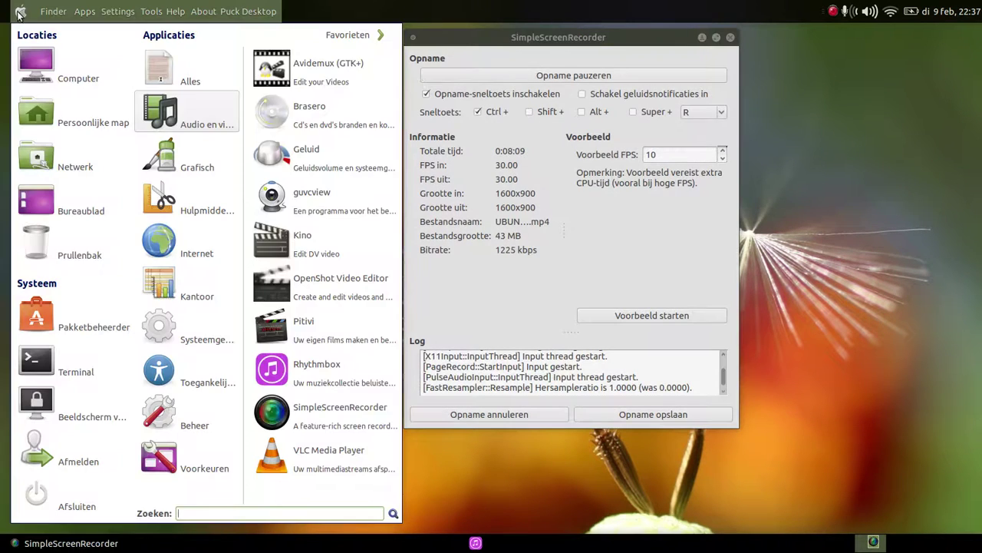
pyautogui.moveTo(196, 458)
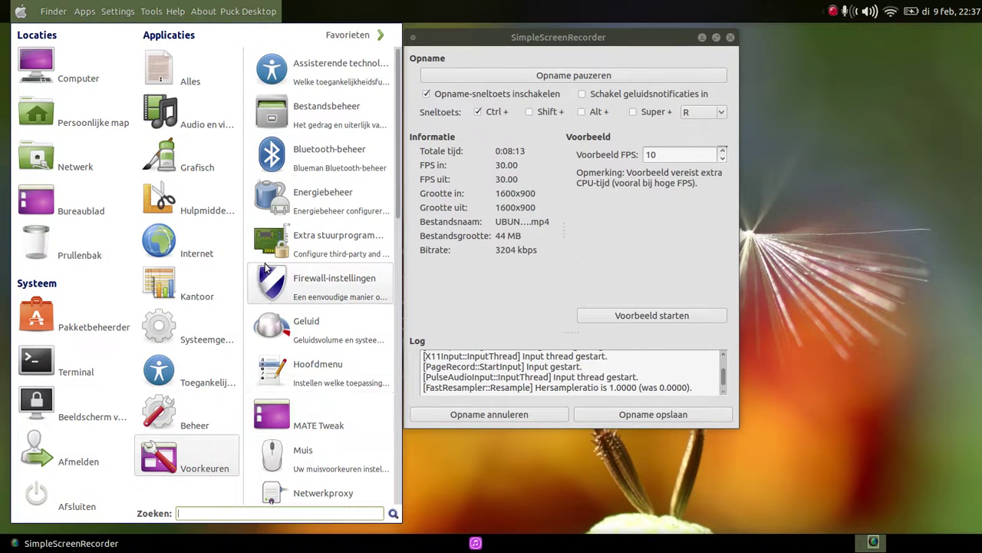
pyautogui.moveTo(184, 116)
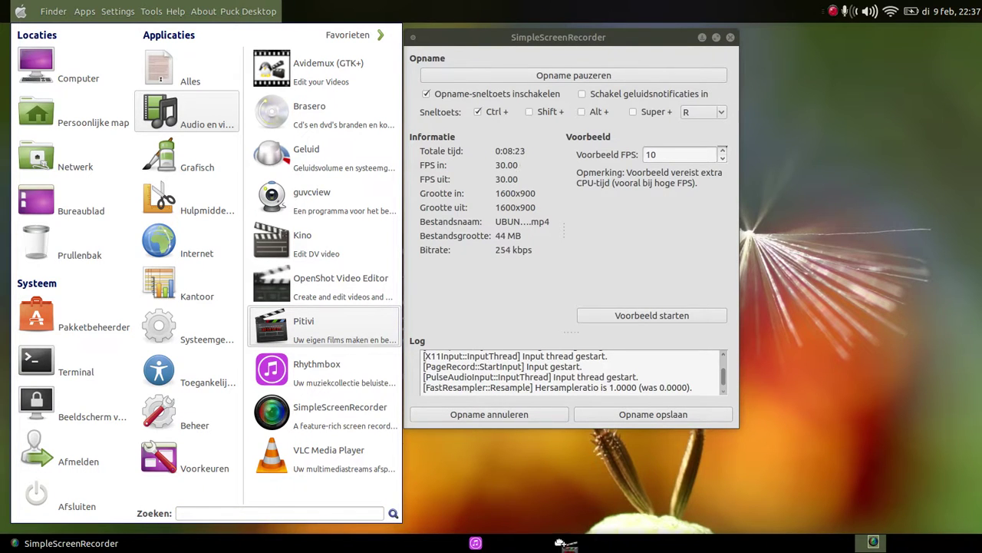
pyautogui.click(278, 290)
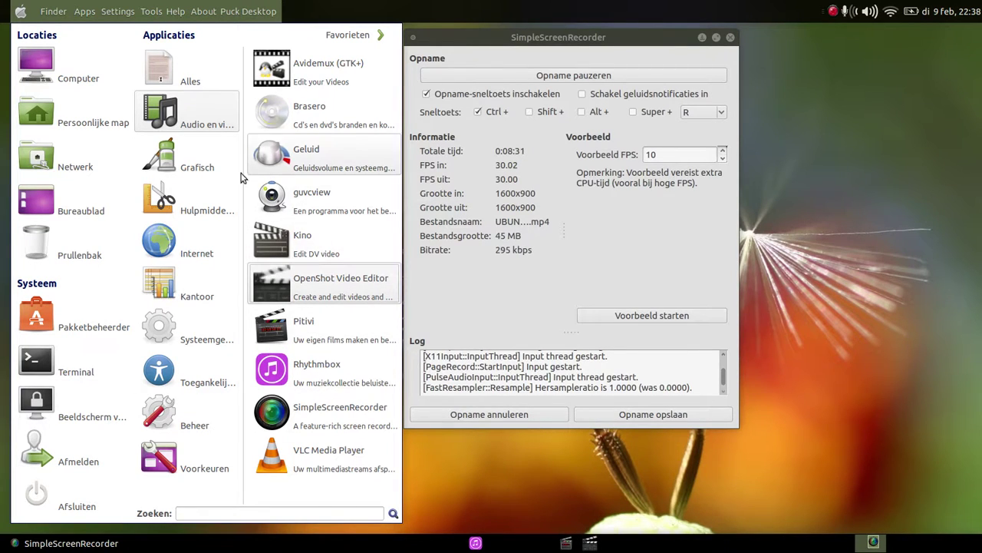
# Add Firefox, SimpleScreenRecorder and VLC Media Player launchers to the bottom dock
pyautogui.click(176, 234)
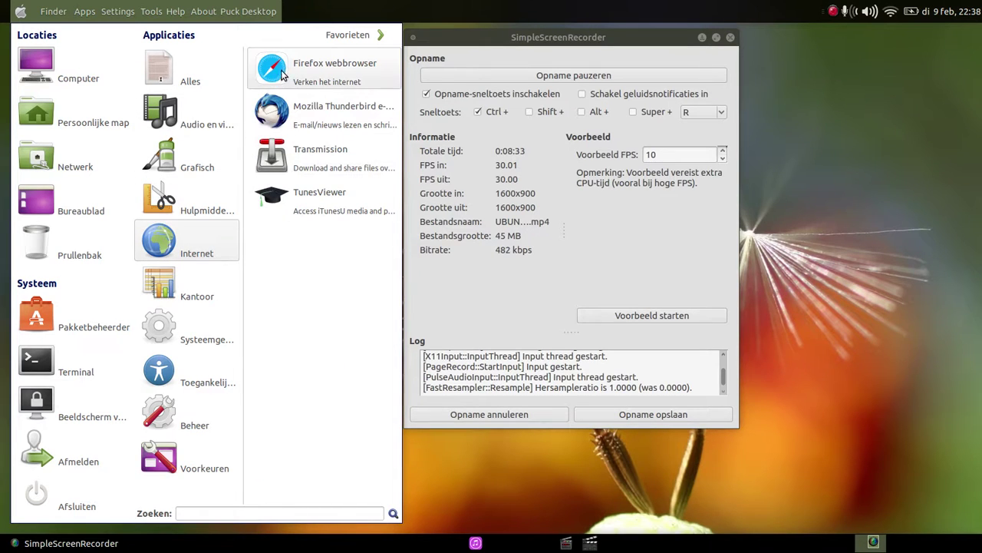
pyautogui.moveTo(538, 546); pyautogui.dragTo(535, 541)
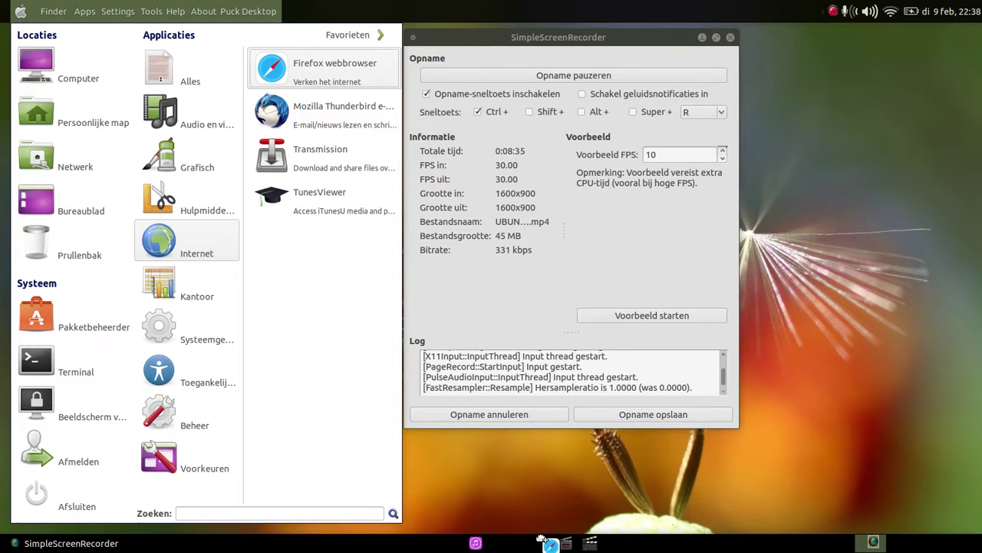
pyautogui.click(228, 160)
pyautogui.click(202, 80)
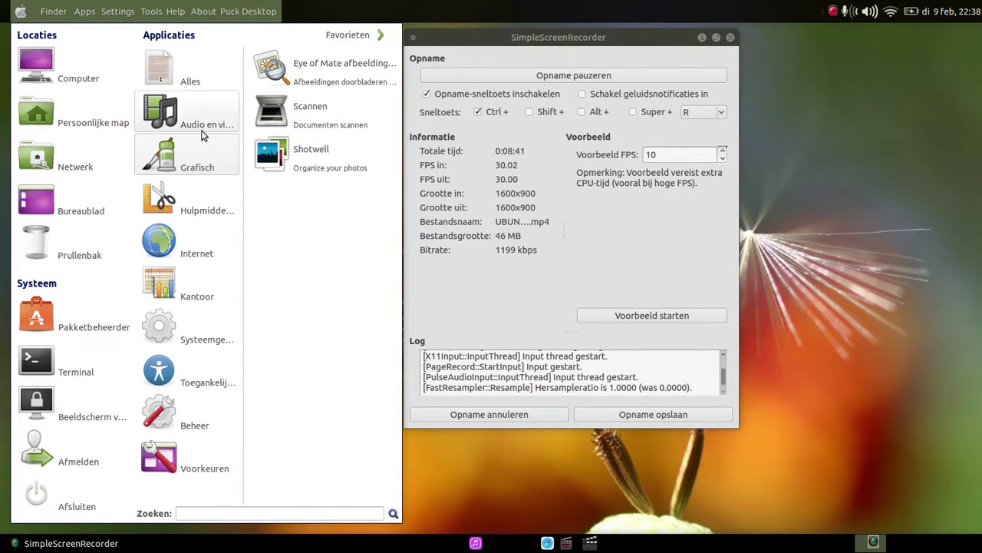
pyautogui.moveTo(202, 157)
pyautogui.moveTo(212, 106)
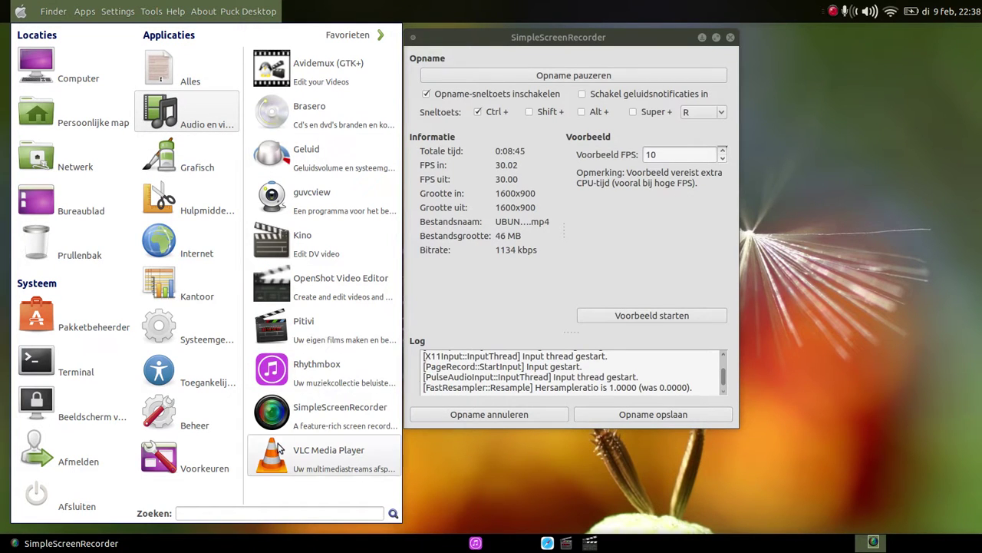
pyautogui.click(270, 412)
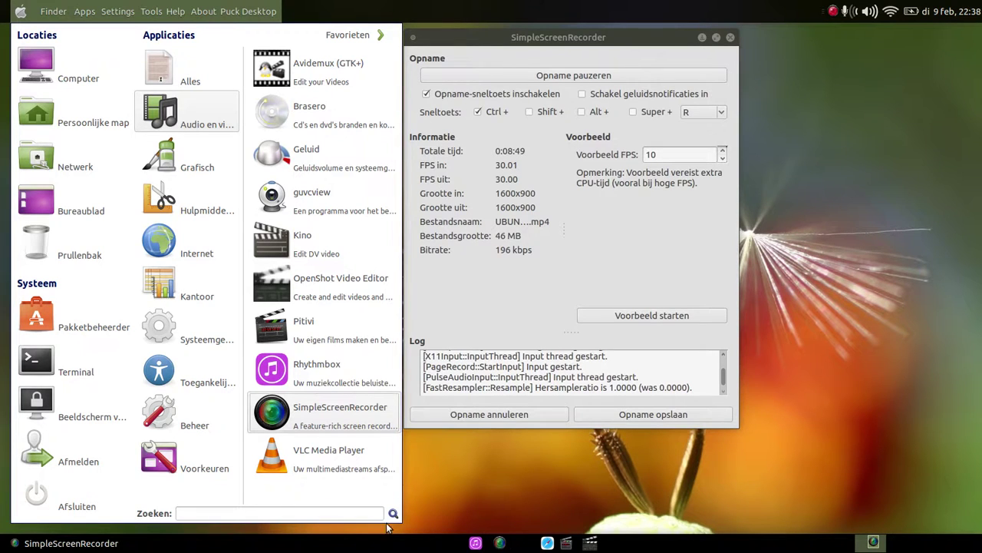
pyautogui.moveTo(175, 244)
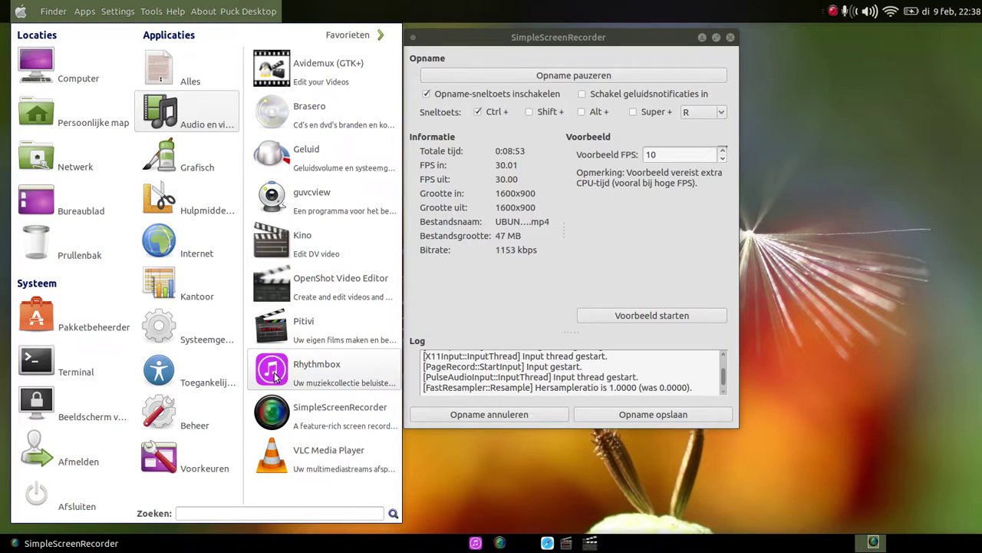
pyautogui.click(274, 471)
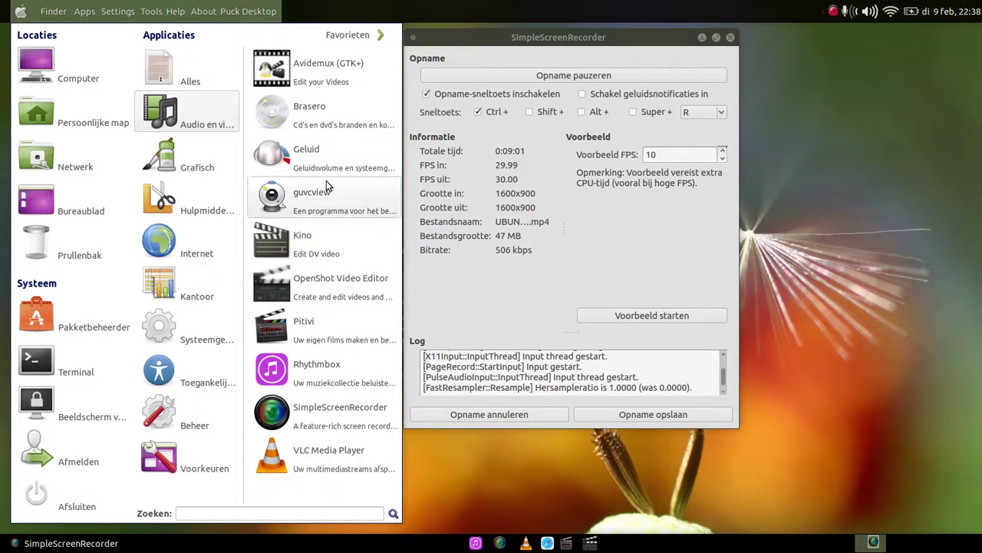
pyautogui.rightClick(313, 374)
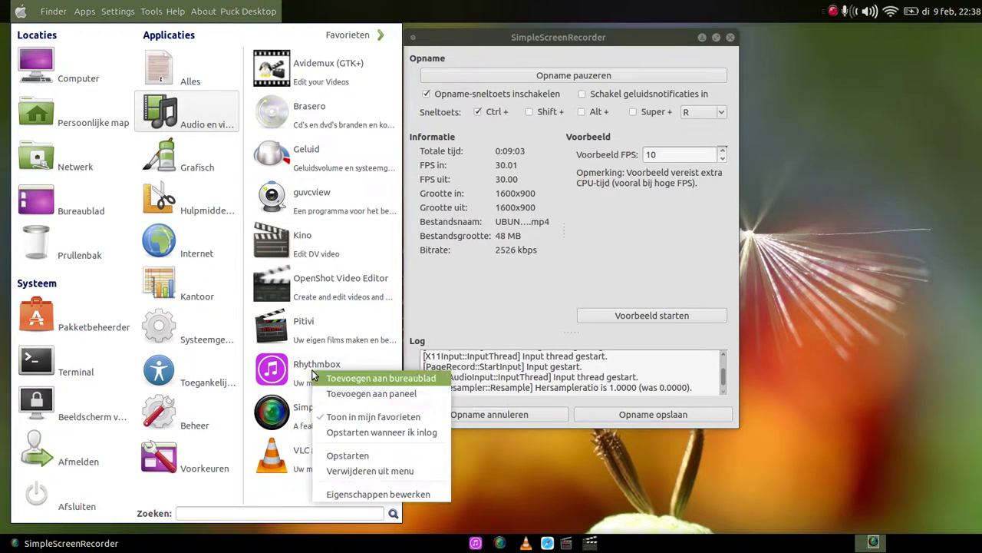
pyautogui.click(353, 494)
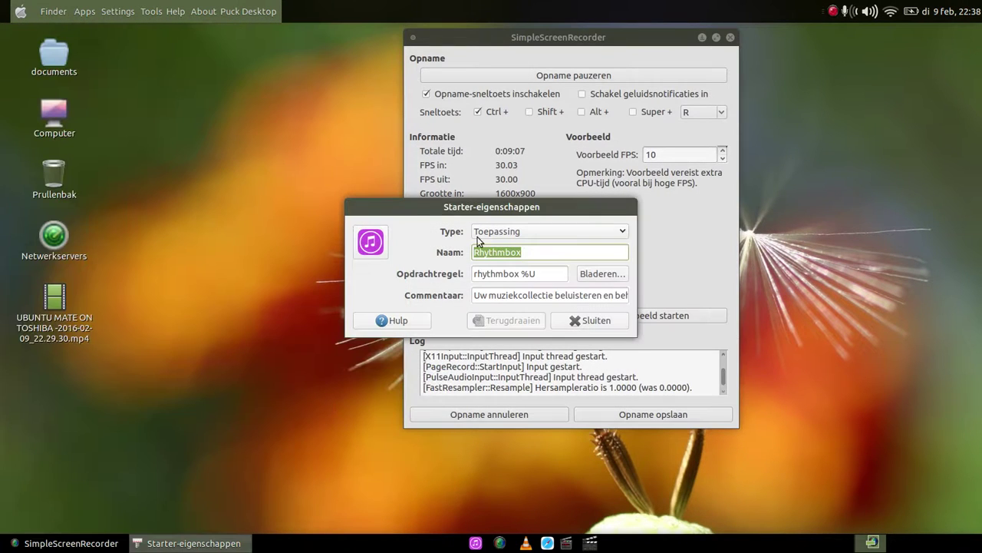
pyautogui.click(371, 242)
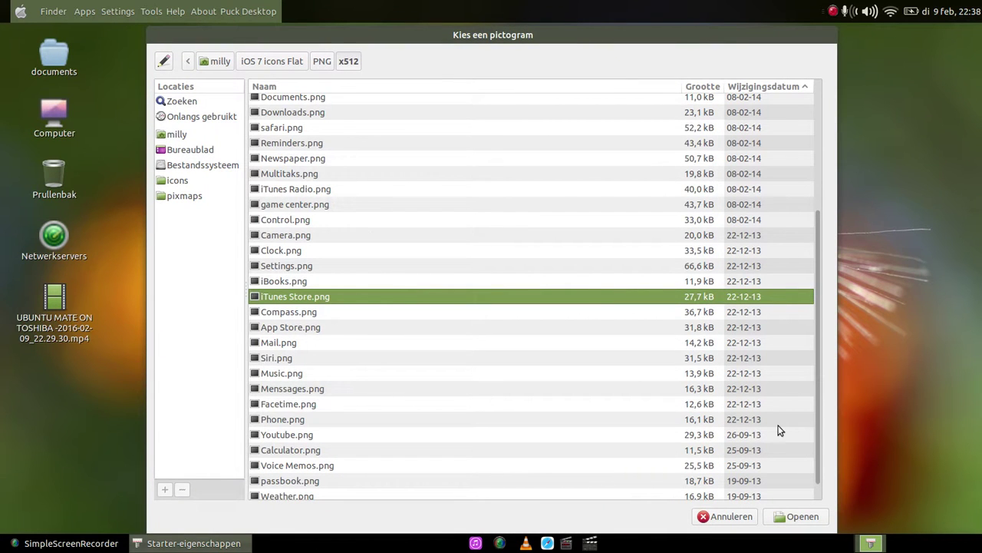
pyautogui.click(716, 520)
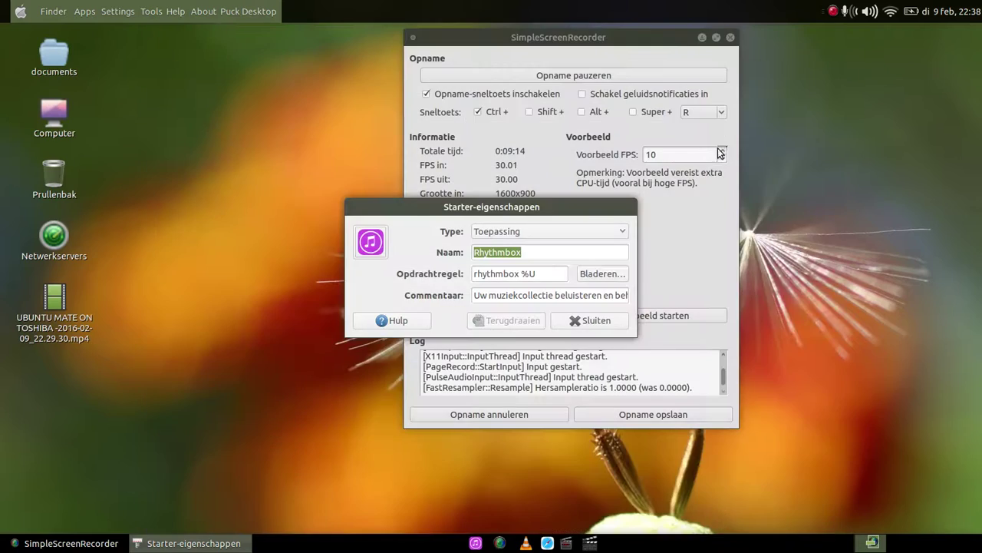
pyautogui.click(588, 321)
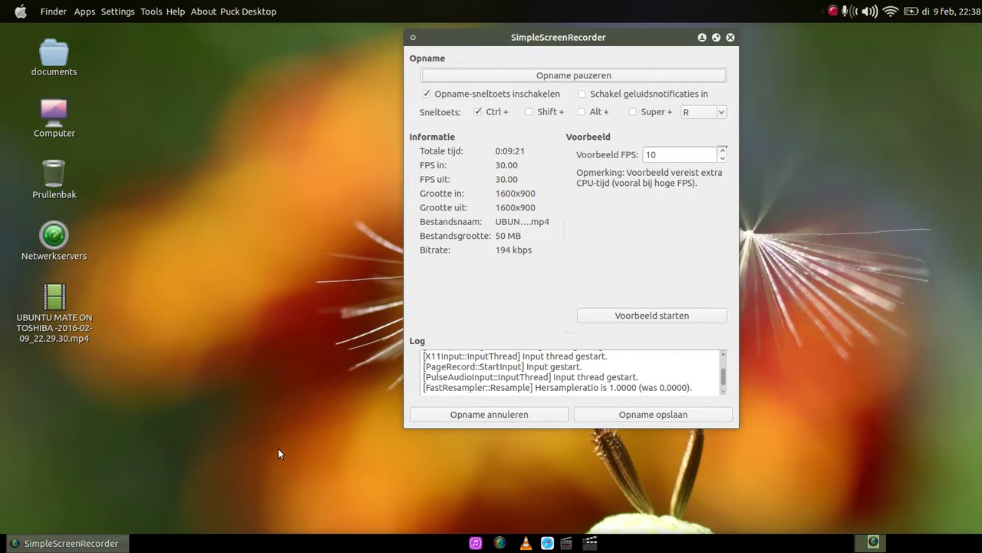
# Launch Firefox from the dock and Google 'icon packages freeware download'
pyautogui.click(547, 543)
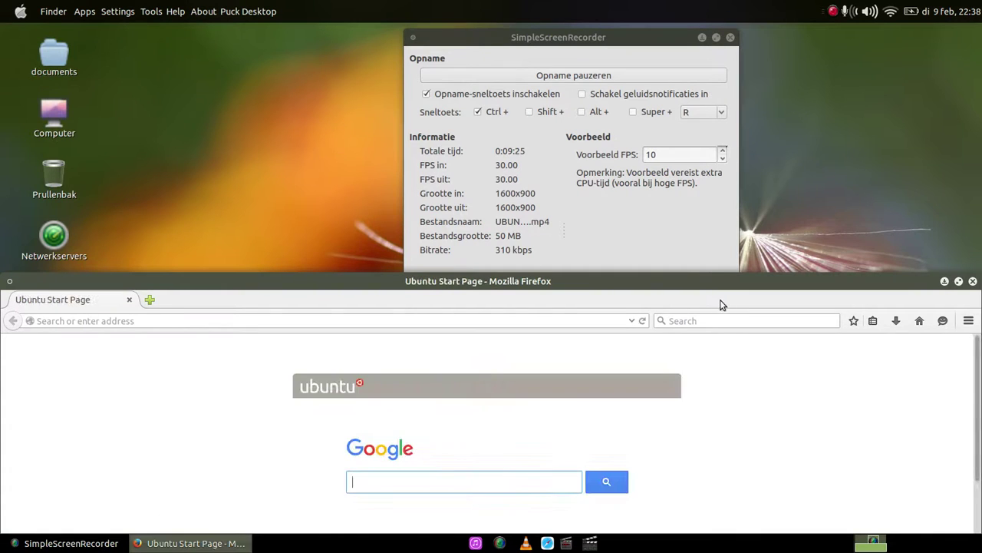
pyautogui.moveTo(690, 281); pyautogui.dragTo(697, 26)
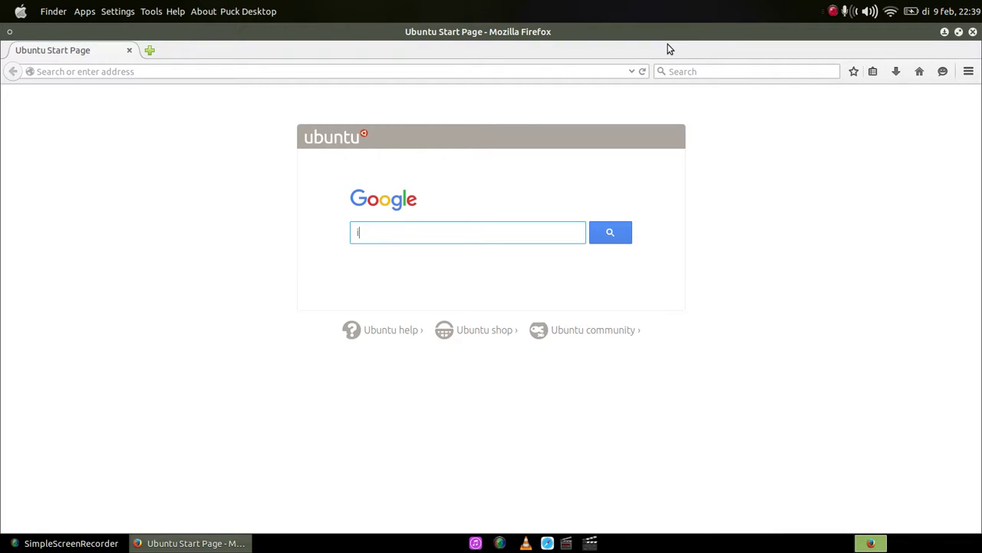
pyautogui.write('con packages freeware downl')
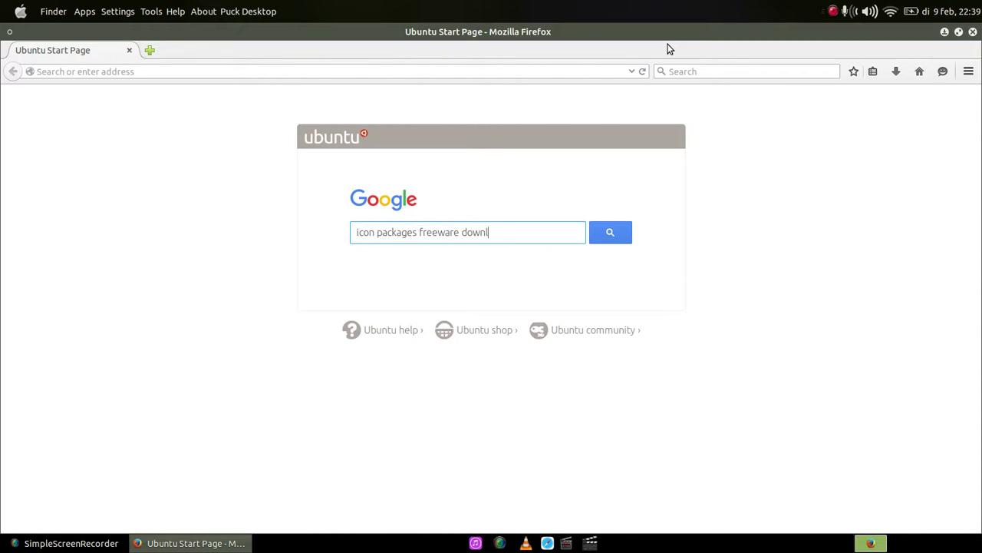
pyautogui.write('oad')
pyautogui.press('Return')
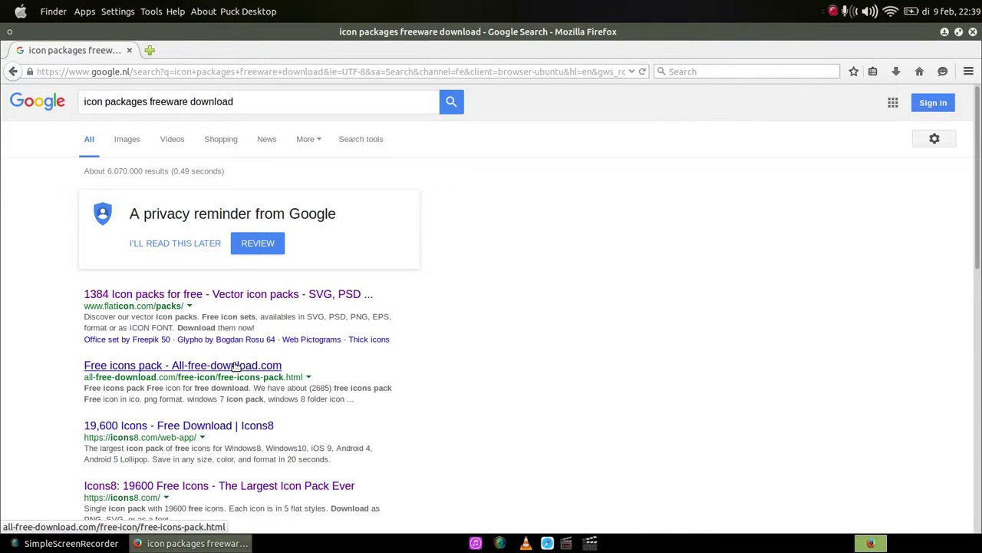
# Browse the Google Images results, minimise Firefox, and set the recorder preview frame rate to 9
pyautogui.click(116, 140)
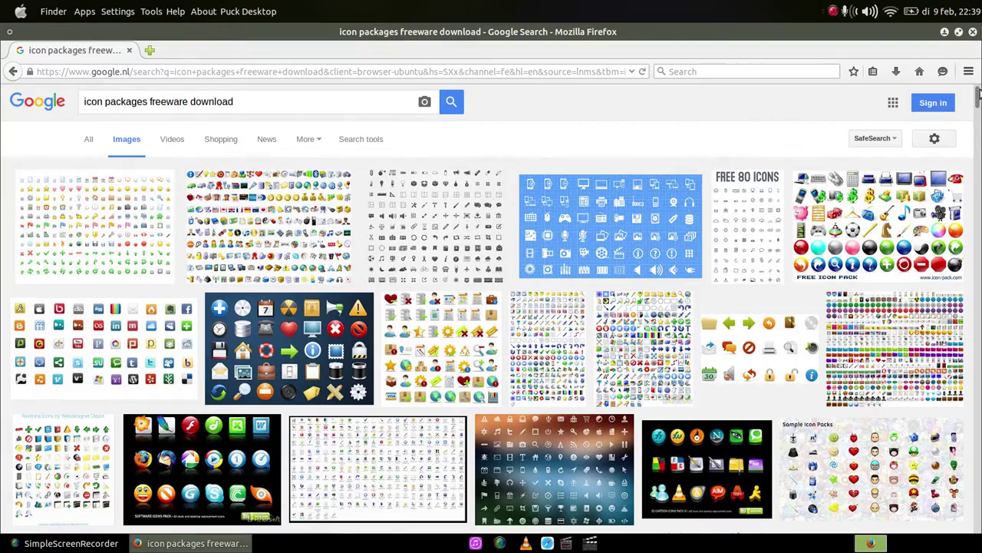
pyautogui.moveTo(978, 93); pyautogui.dragTo(978, 123)
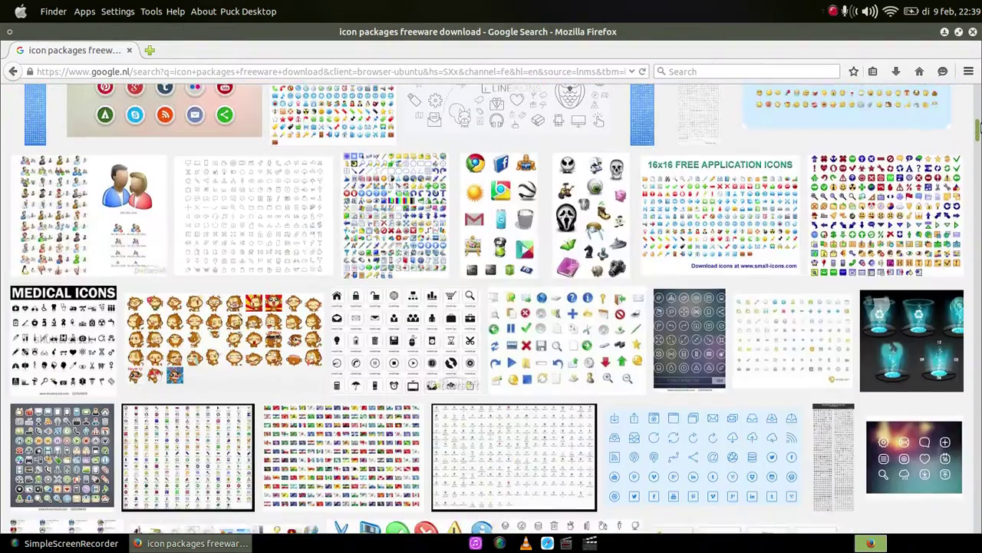
pyautogui.moveTo(980, 127); pyautogui.dragTo(949, 75)
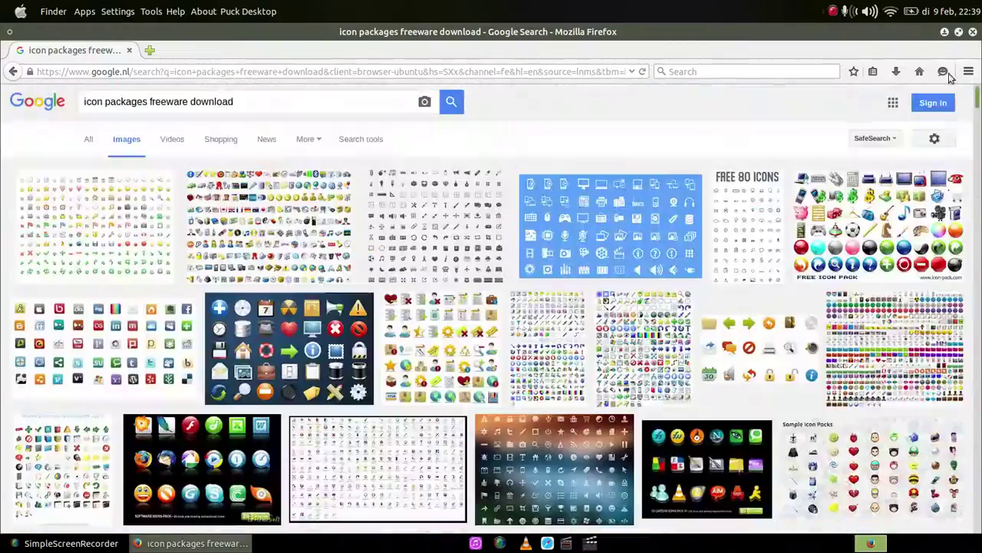
pyautogui.click(945, 33)
pyautogui.click(722, 158)
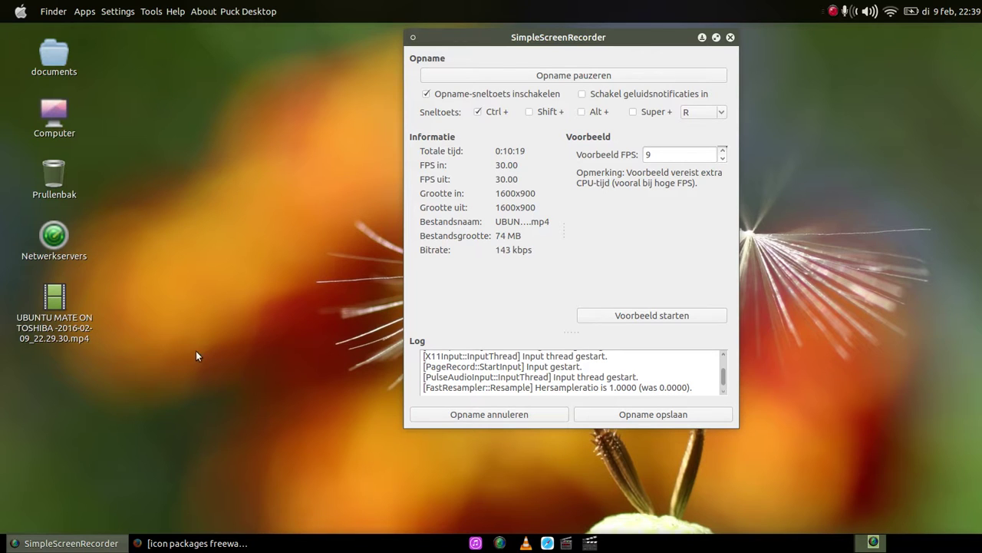
# Look through the Apple applications menu, then close it
pyautogui.moveTo(96, 546)
pyautogui.click(21, 11)
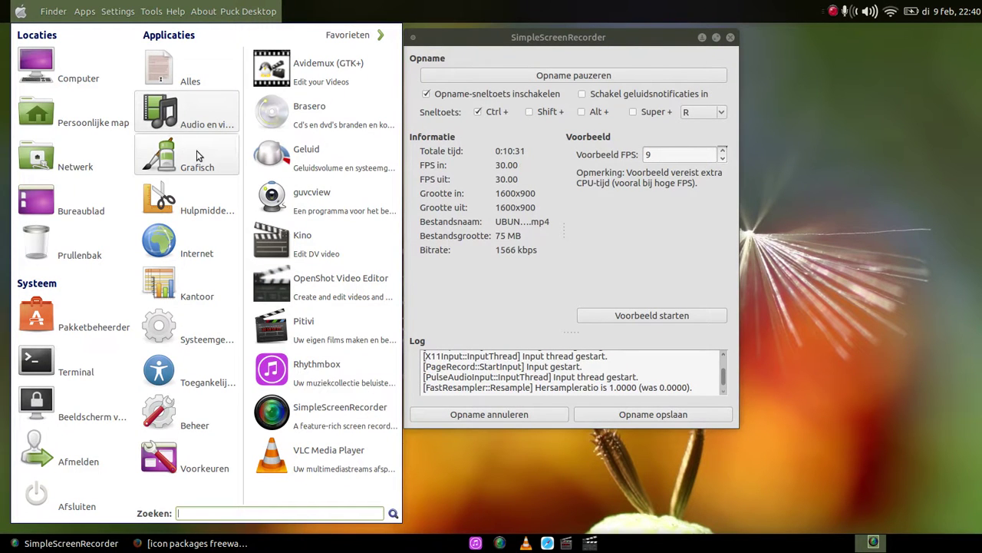
pyautogui.moveTo(197, 151)
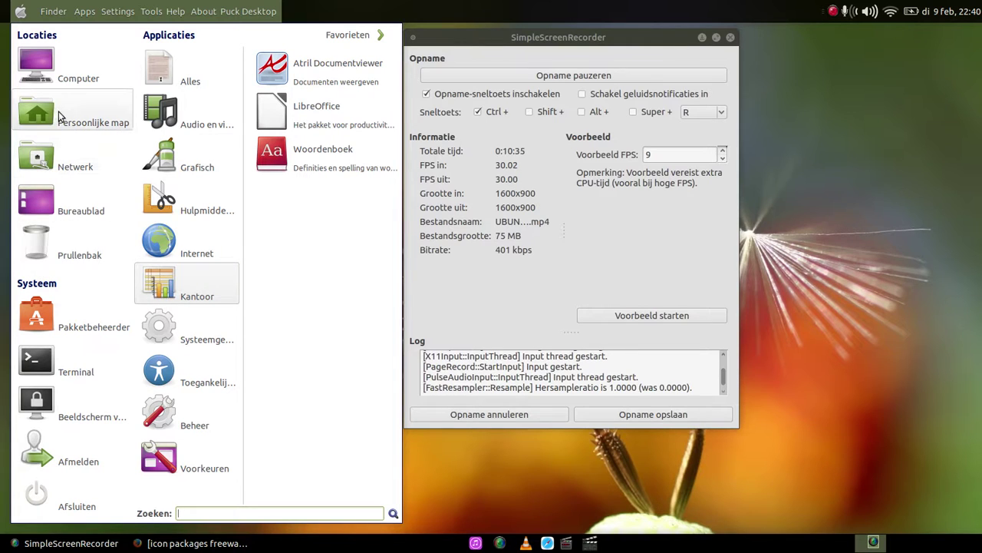
pyautogui.click(476, 482)
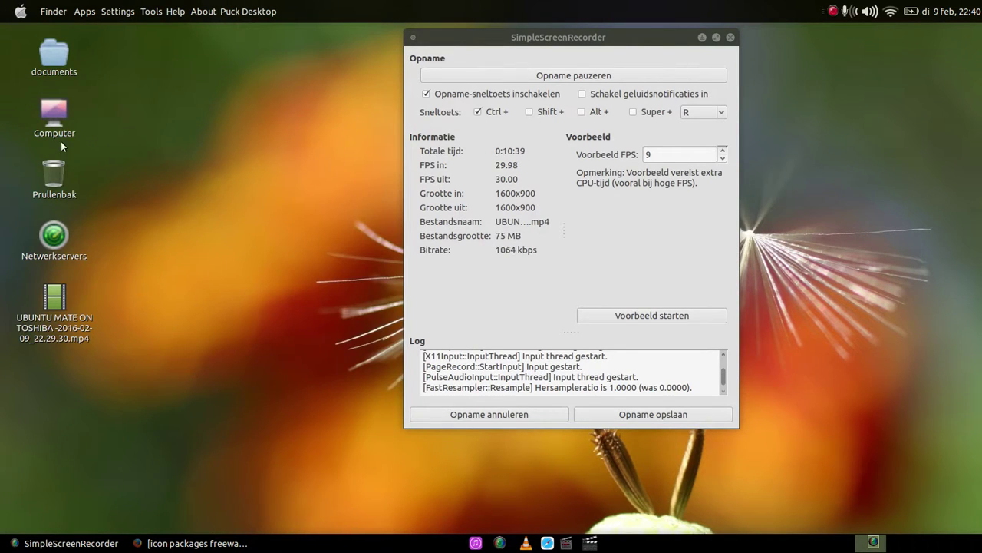
# Pin the documents folder and Computer desktop icons to the dock
pyautogui.moveTo(50, 54); pyautogui.dragTo(455, 544)
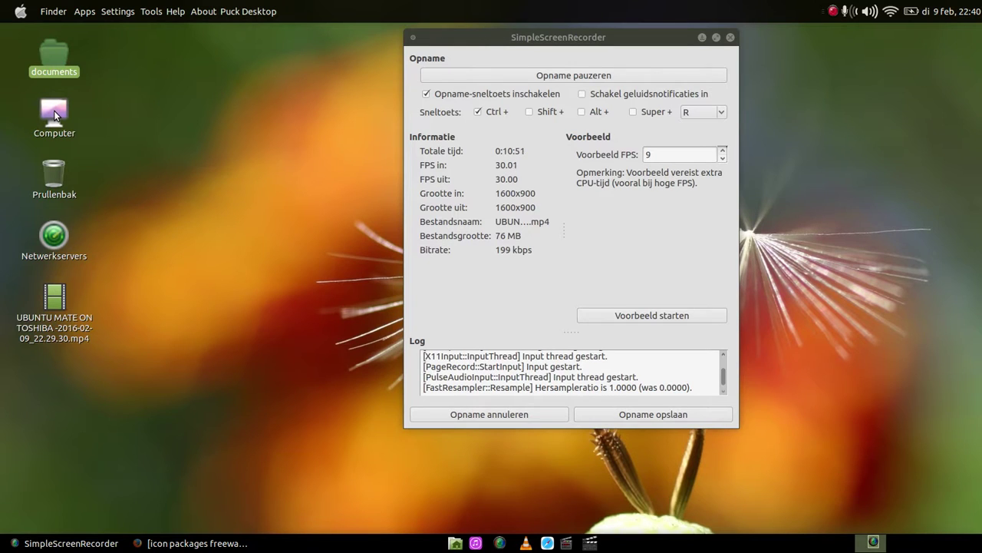
pyautogui.moveTo(54, 110); pyautogui.dragTo(429, 541)
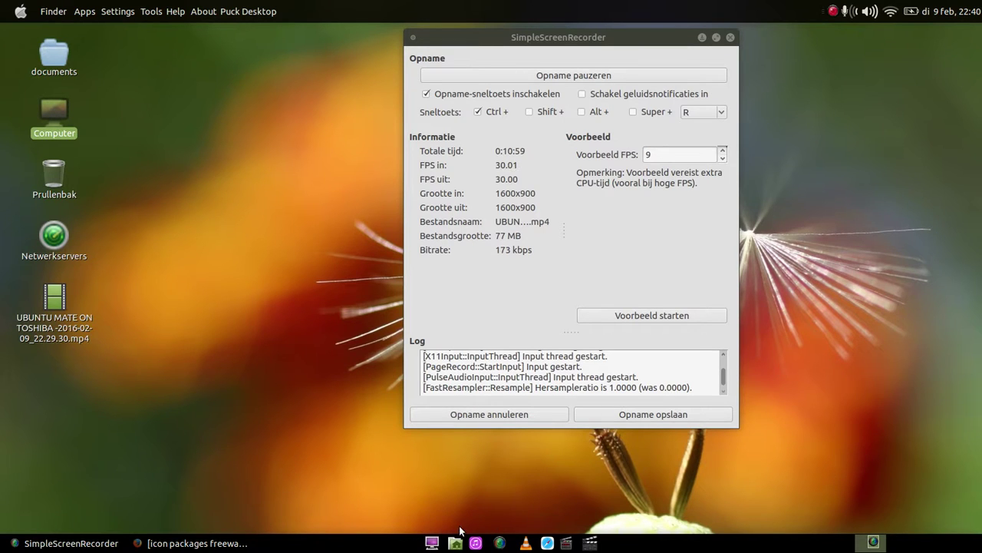
pyautogui.click(21, 180)
# Open the Apple menu, check the audio and video applications, then show Favorieten
pyautogui.click(20, 11)
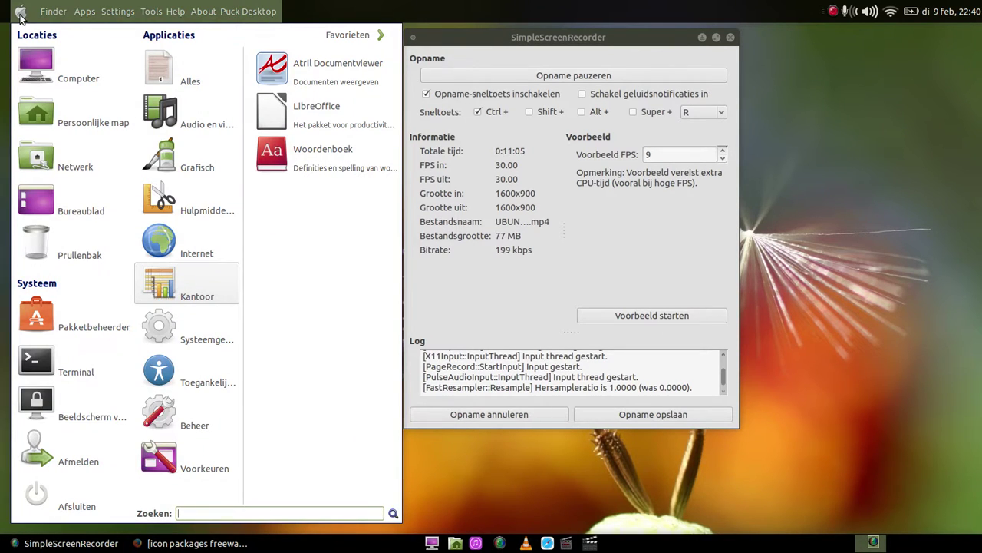
pyautogui.click(157, 112)
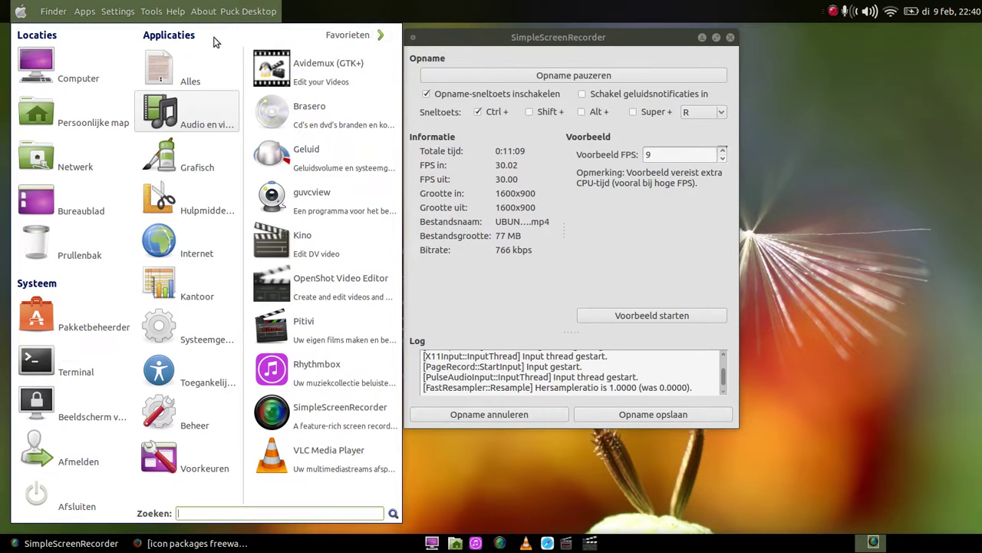
pyautogui.click(343, 36)
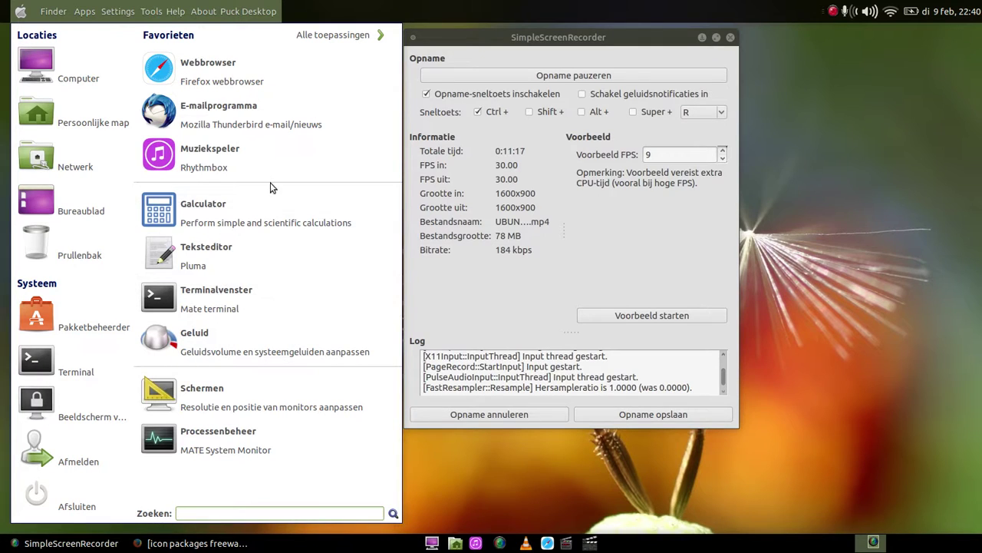
# Review the Hardware and Invoer tabs of the Geluid preferences, then close them
pyautogui.click(226, 353)
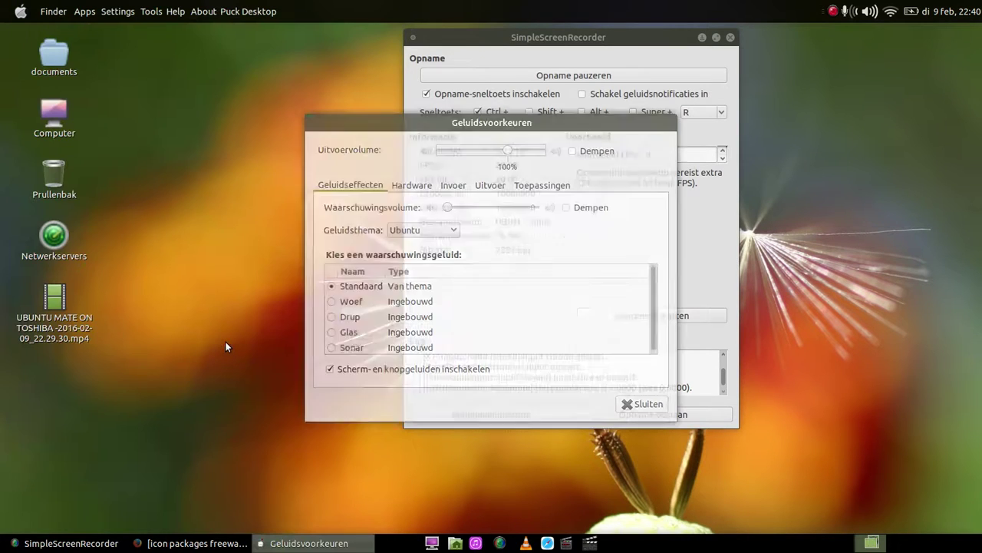
pyautogui.click(407, 189)
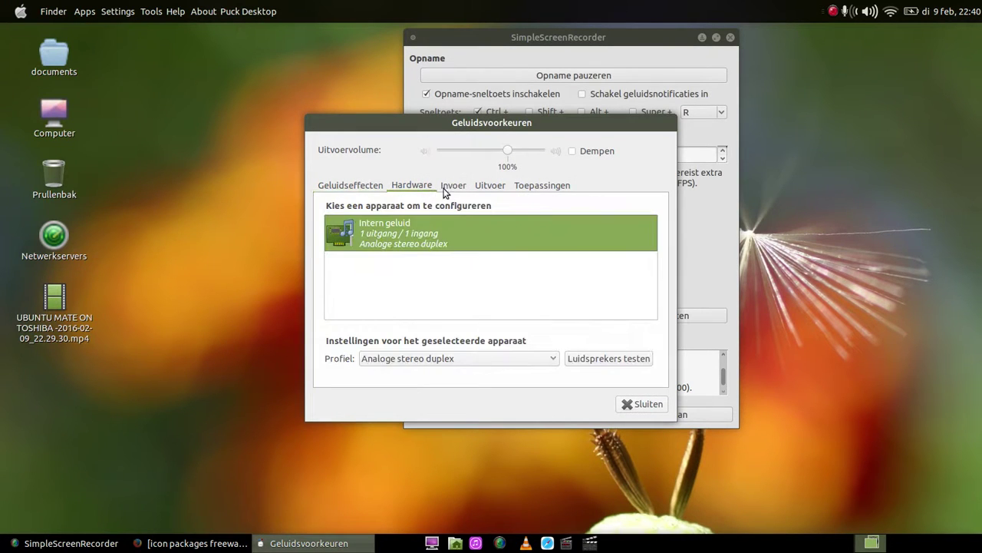
pyautogui.click(458, 189)
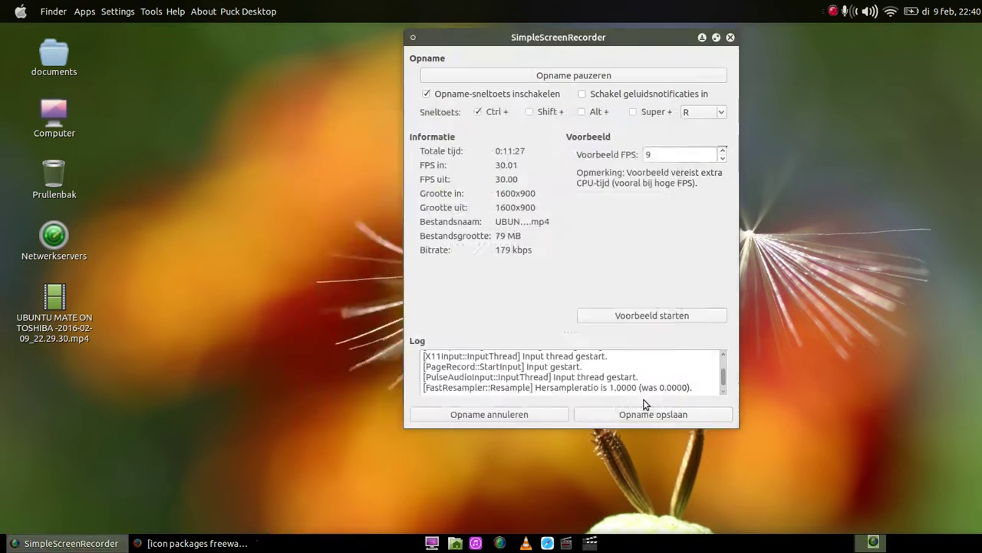
pyautogui.click(646, 405)
# Open and close the applications menu twice
pyautogui.click(156, 13)
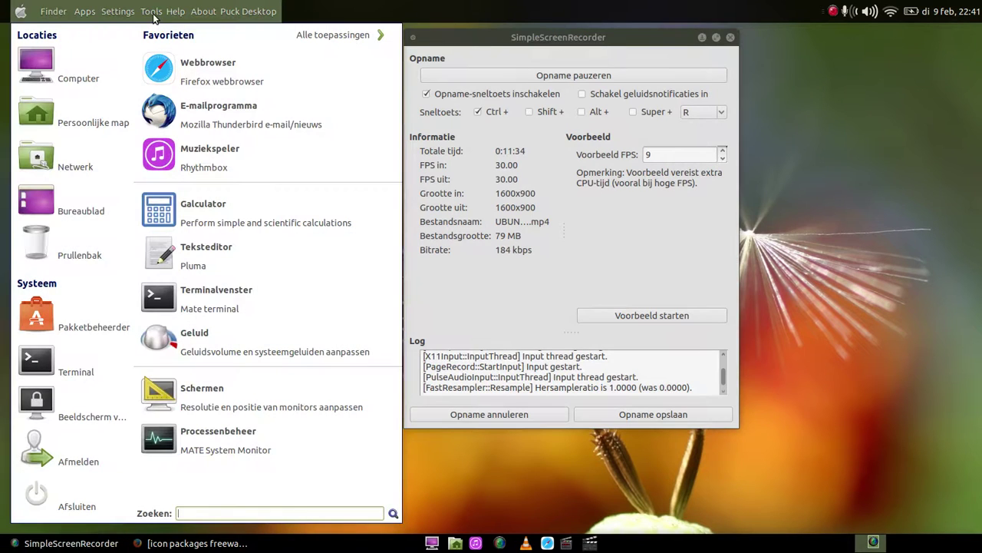
pyautogui.click(489, 12)
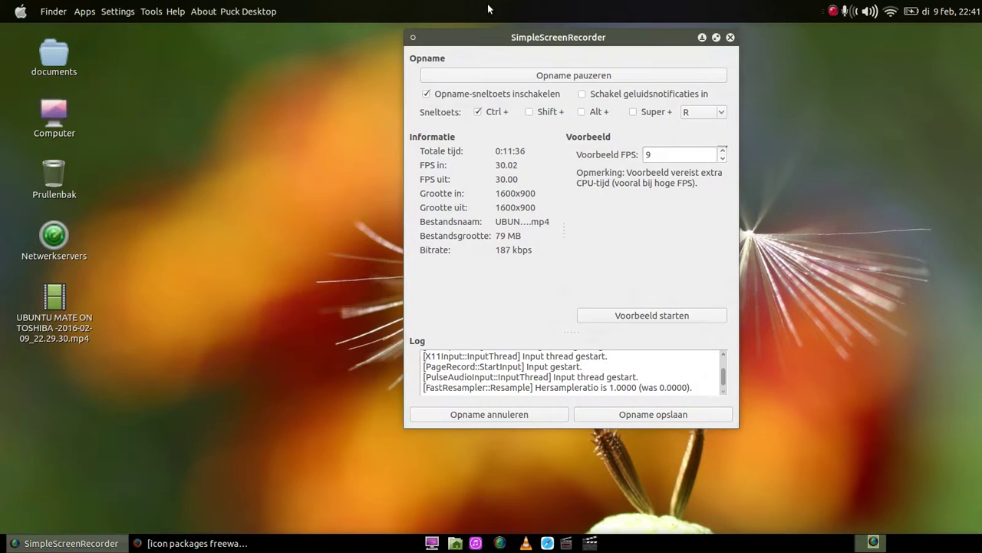
pyautogui.click(19, 12)
pyautogui.click(19, 12)
# Drag the SimpleScreenRecorder window rightward, then open and close the Apple menu
pyautogui.moveTo(657, 39); pyautogui.dragTo(826, 59)
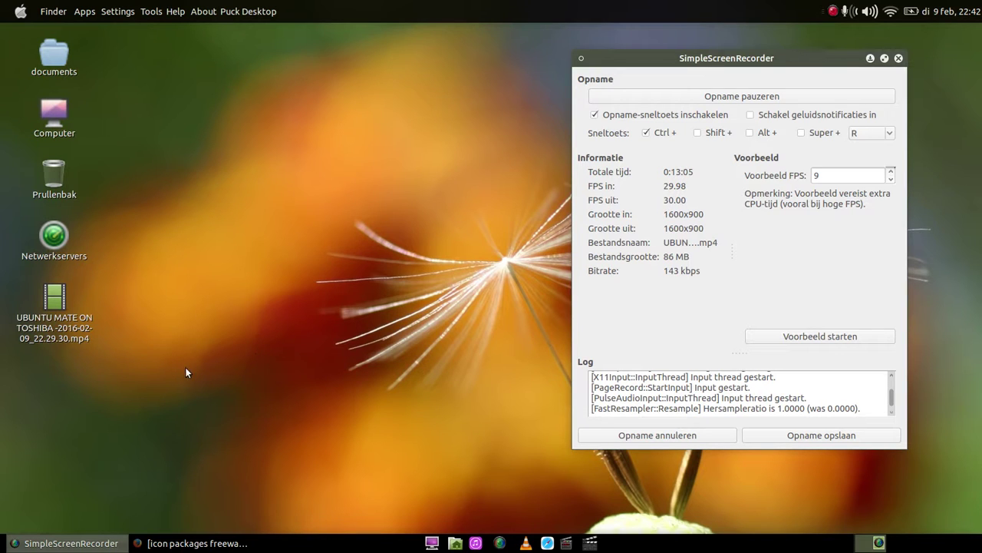
pyautogui.click(15, 12)
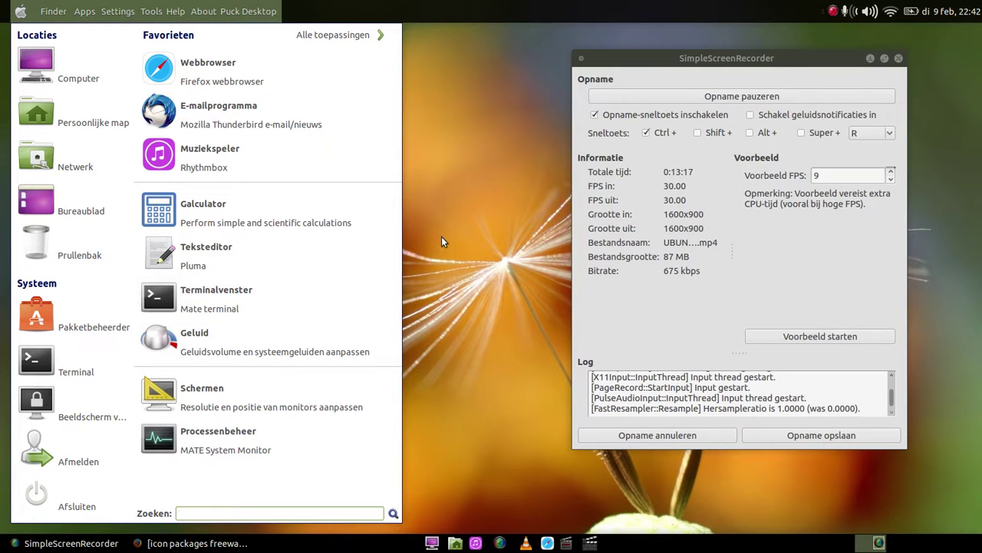
pyautogui.click(439, 176)
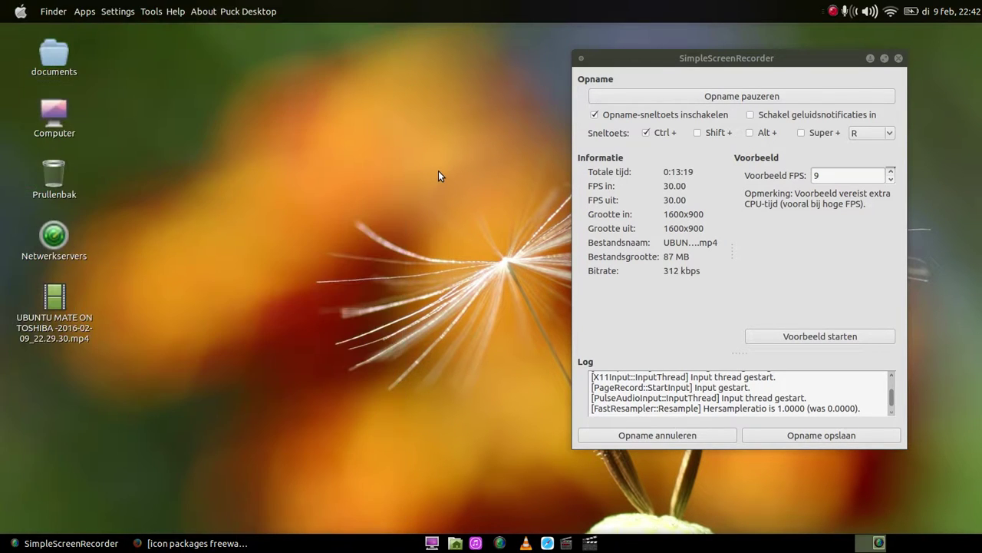